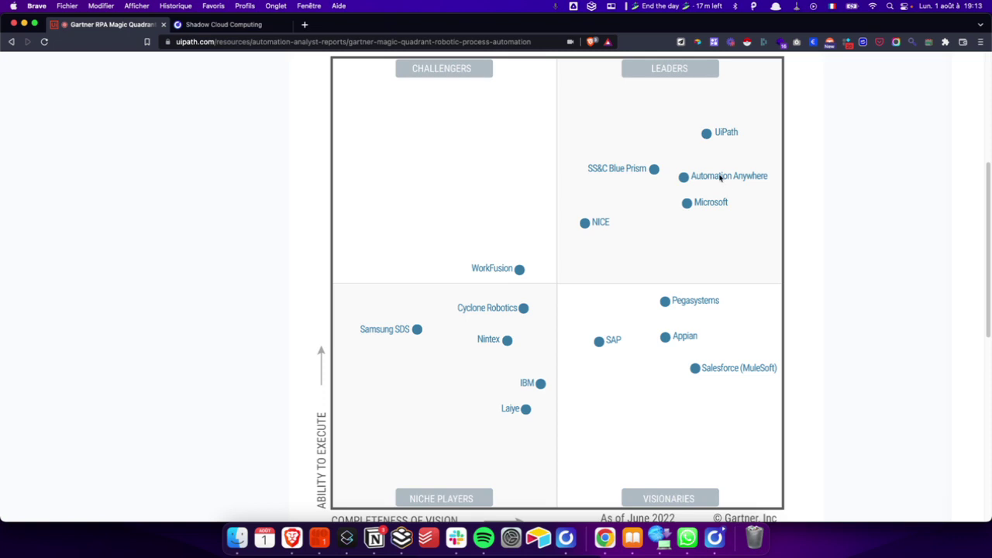
Step: Scroll the UiPath Gartner report, then switch to the Shadow Cloud Computing tab
{"action": "scroll", "coordinate": [711, 196], "scroll_direction": "down", "scroll_amount": 3}
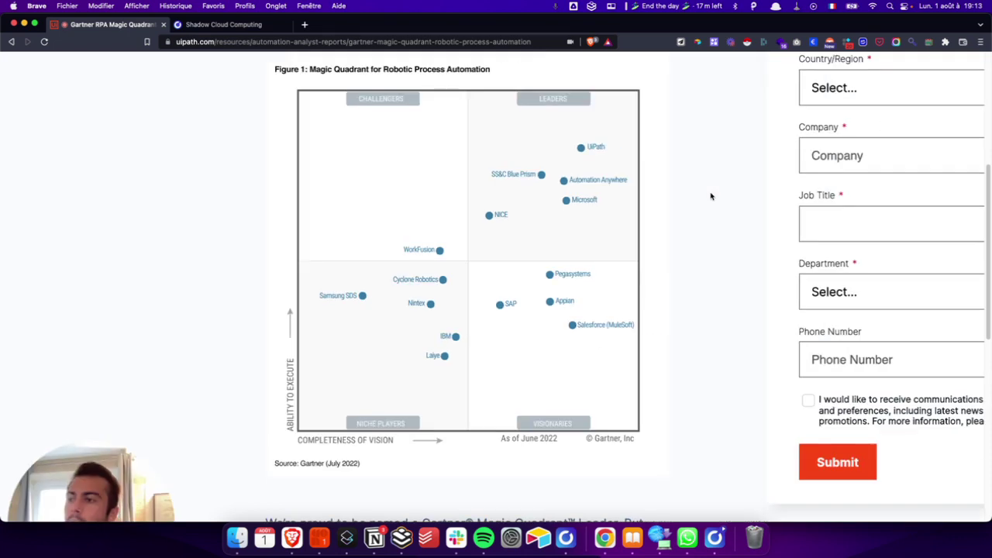
{"action": "scroll", "coordinate": [577, 199], "scroll_direction": "down", "scroll_amount": 3}
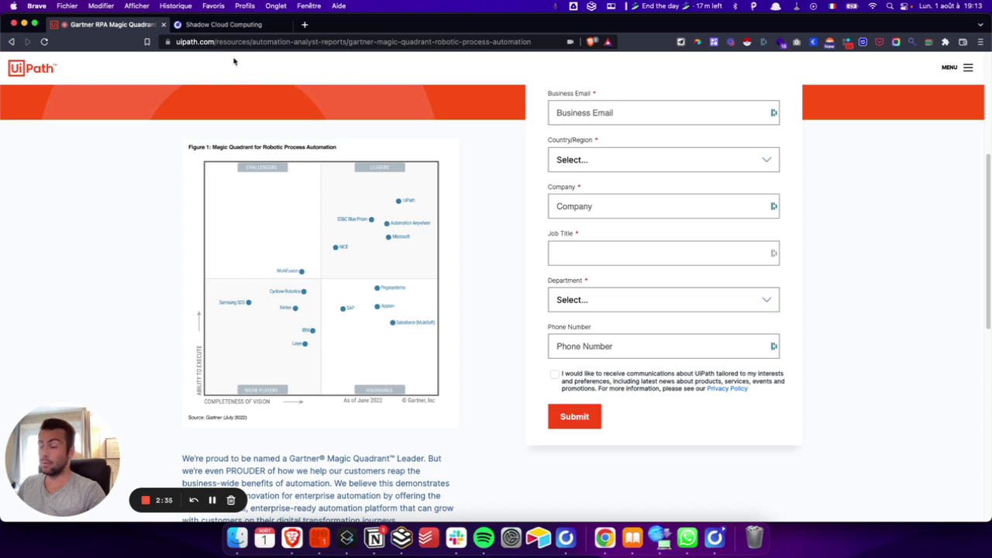
{"action": "left_click", "coordinate": [236, 24]}
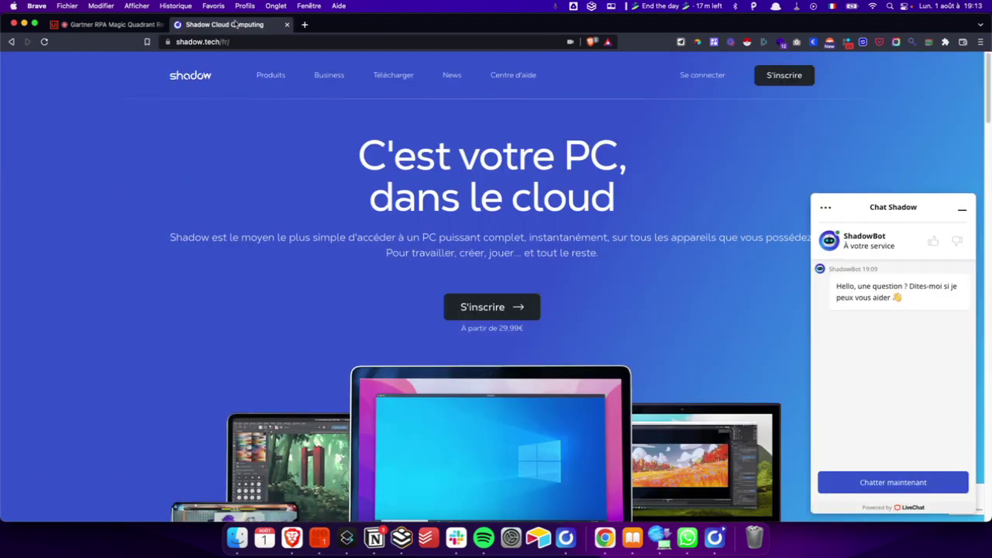
Step: Minimize the Shadow chat panel and switch to the Shadow cloud PC desktop space
{"action": "left_click", "coordinate": [962, 209]}
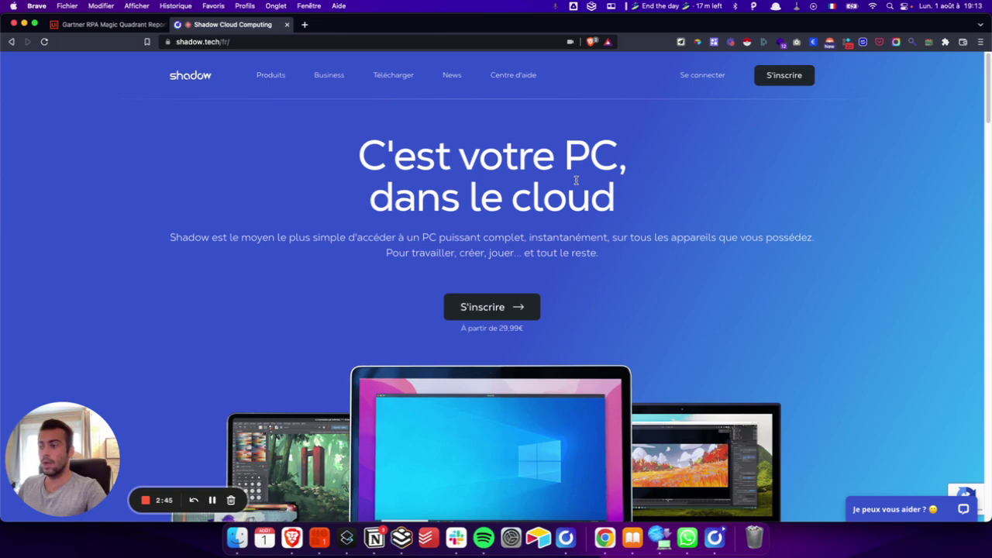
{"action": "scroll", "coordinate": [576, 179], "scroll_direction": "down", "scroll_amount": 5}
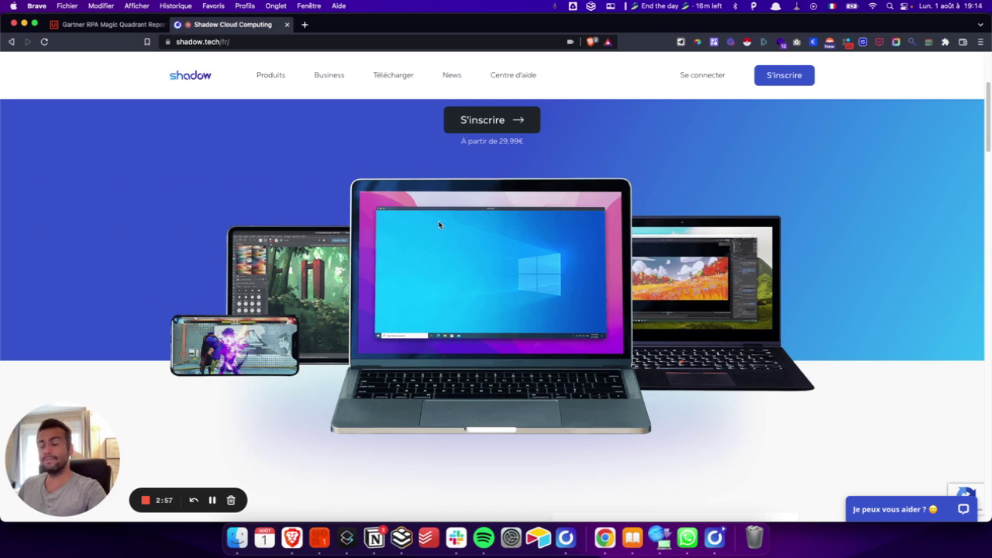
{"action": "key", "text": "ctrl+Left"}
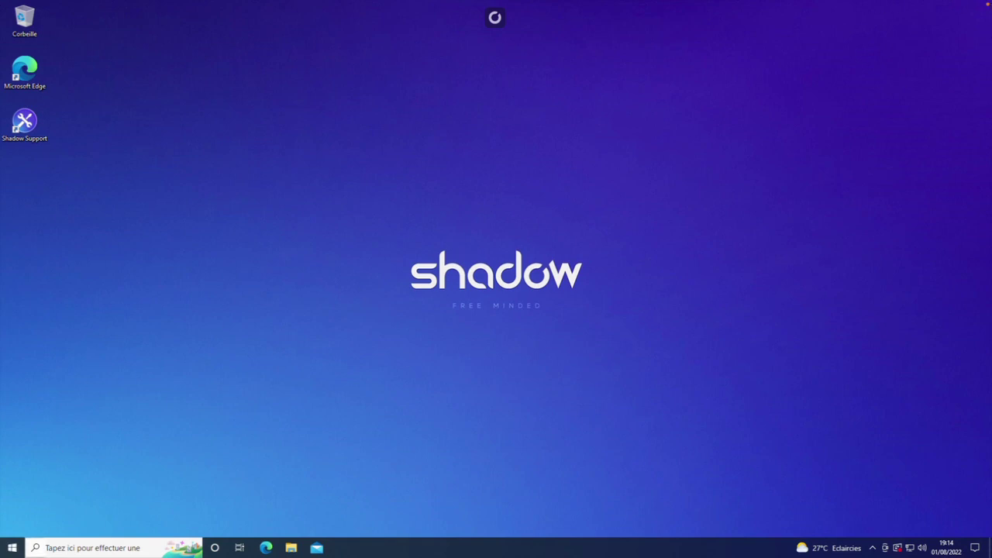
Step: Search the cloud PC for 'inter' and launch Microsoft Edge from the results
{"action": "left_click", "coordinate": [12, 547]}
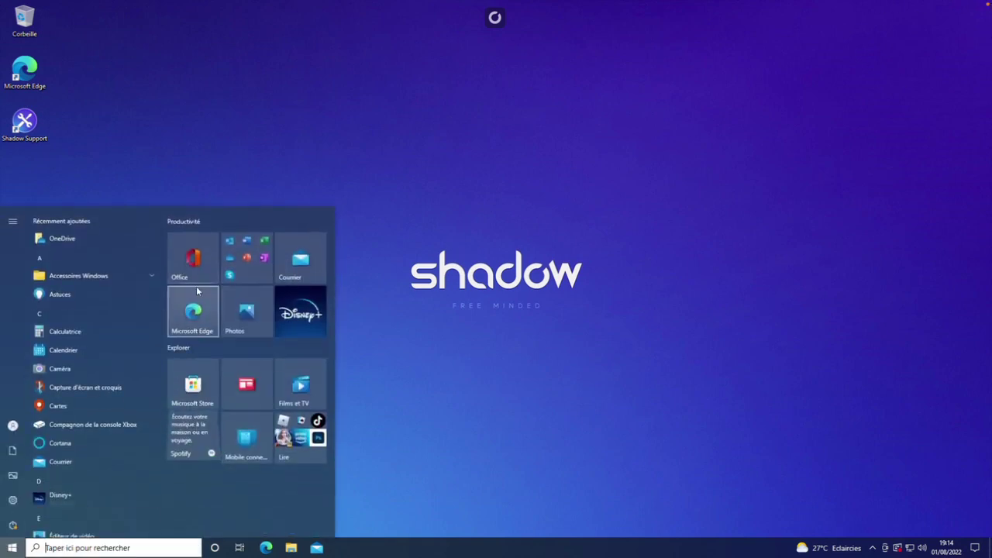
{"action": "scroll", "coordinate": [107, 393], "scroll_direction": "down", "scroll_amount": 10}
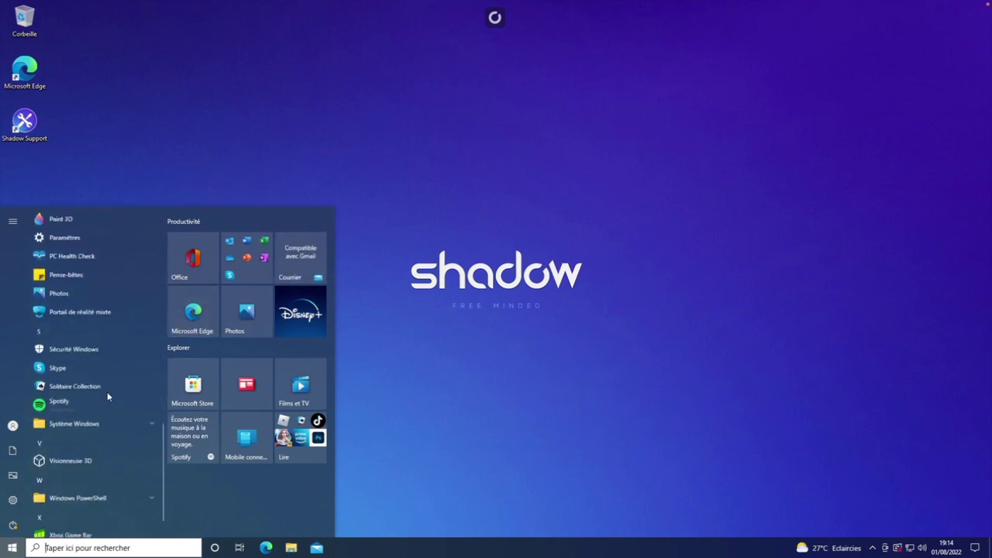
{"action": "scroll", "coordinate": [107, 392], "scroll_direction": "up", "scroll_amount": 10}
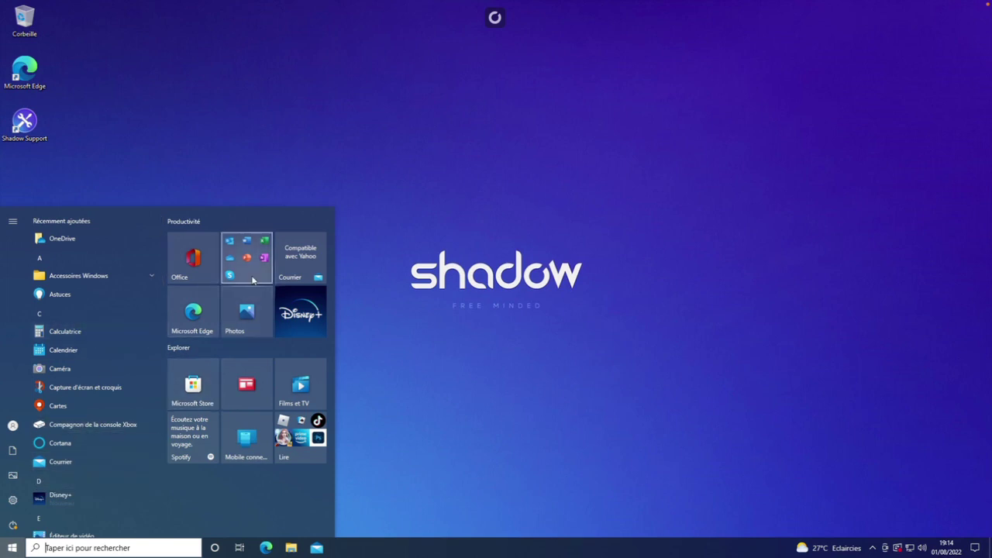
{"action": "scroll", "coordinate": [93, 284], "scroll_direction": "down", "scroll_amount": 10}
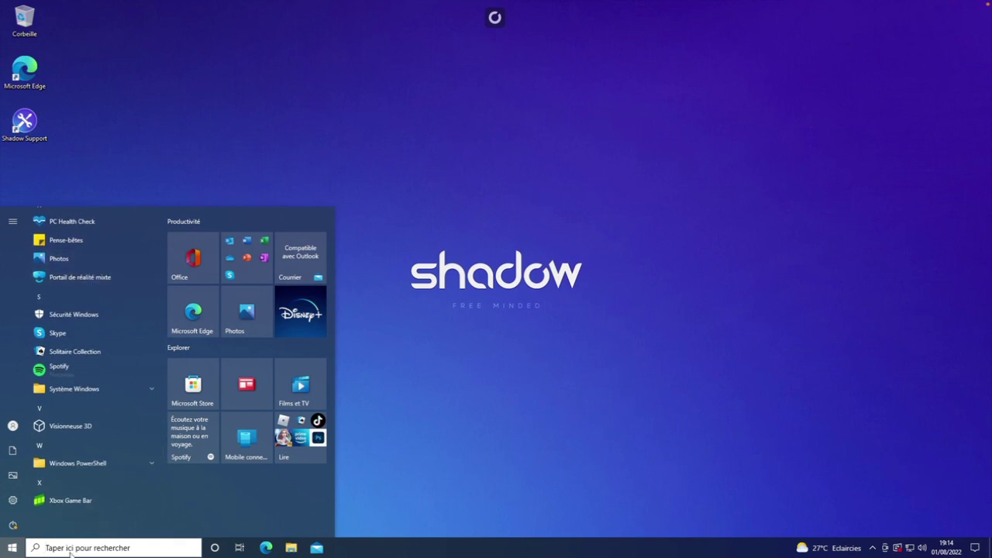
{"action": "left_click", "coordinate": [77, 549]}
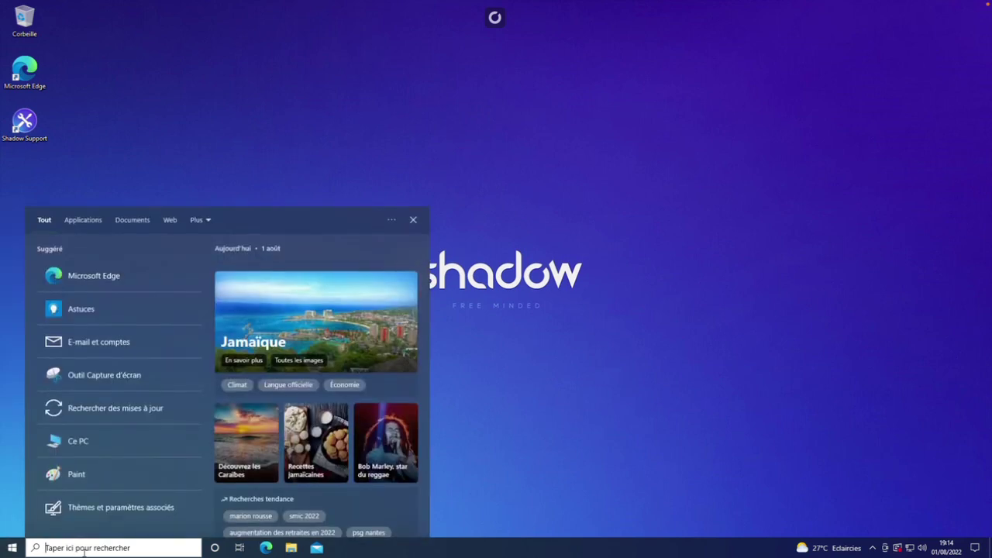
{"action": "type", "text": "inter"}
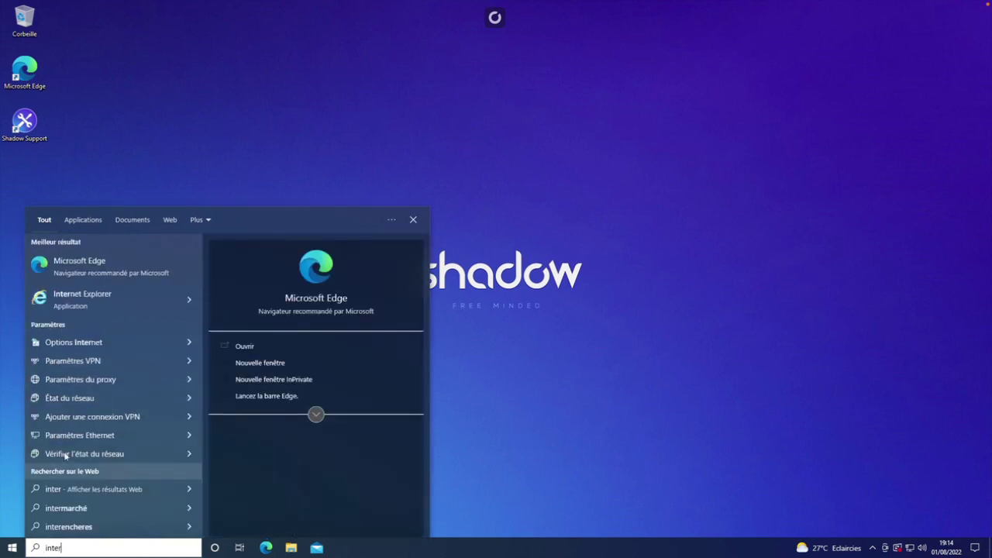
{"action": "left_click", "coordinate": [117, 268]}
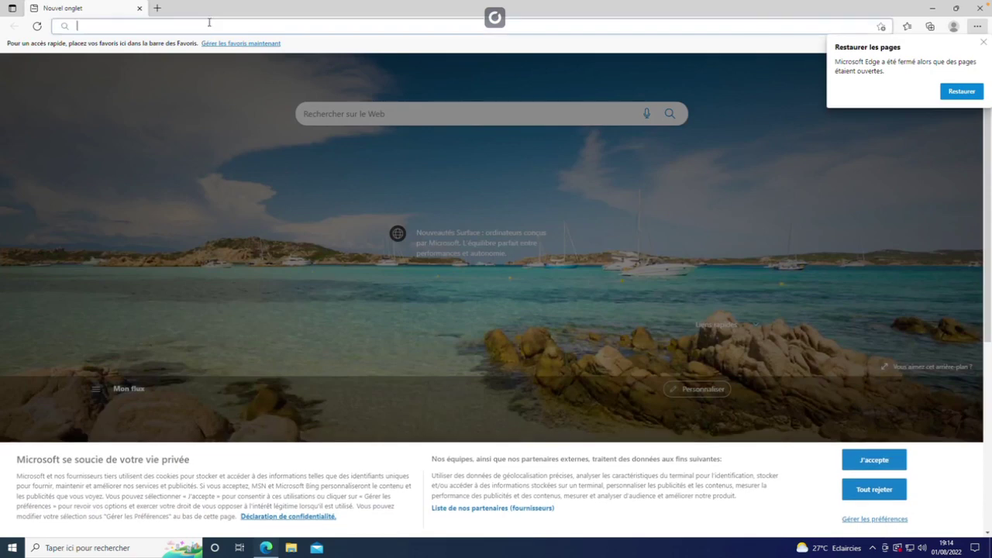
Step: Search Bing for 'uipath community download' and open the UiPath Community site result
{"action": "type", "text": "uip"}
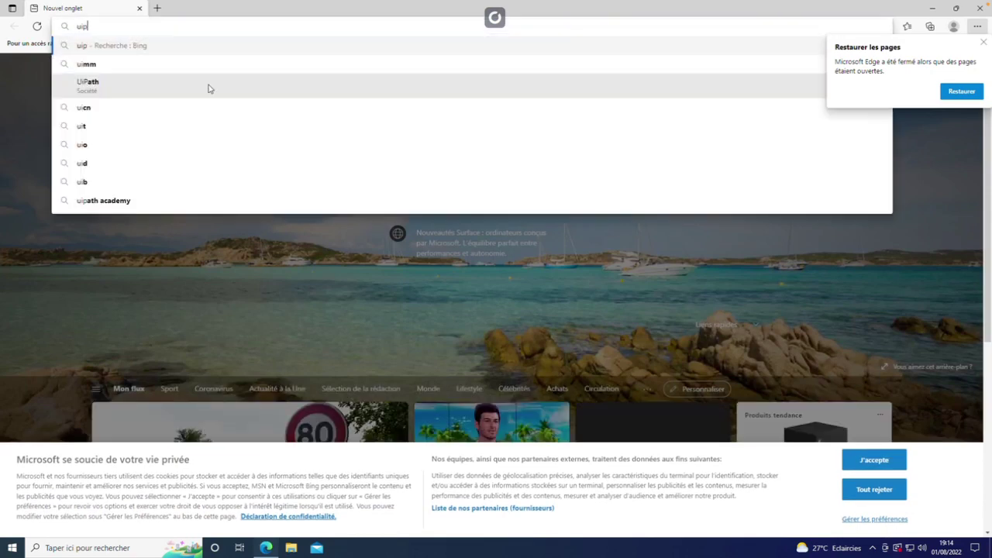
{"action": "type", "text": "ath com"}
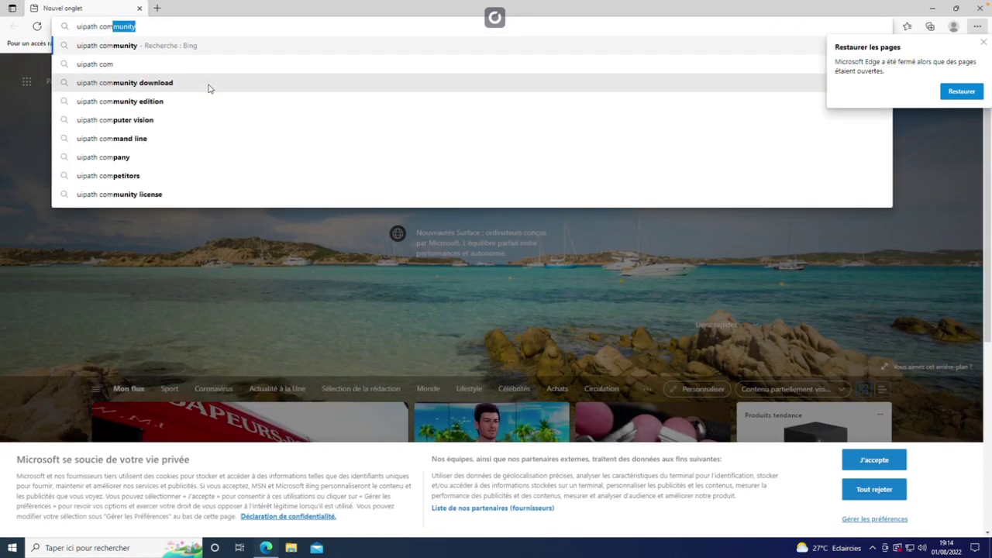
{"action": "type", "text": "munity"}
{"action": "key", "text": "Down"}
{"action": "key", "text": "Return"}
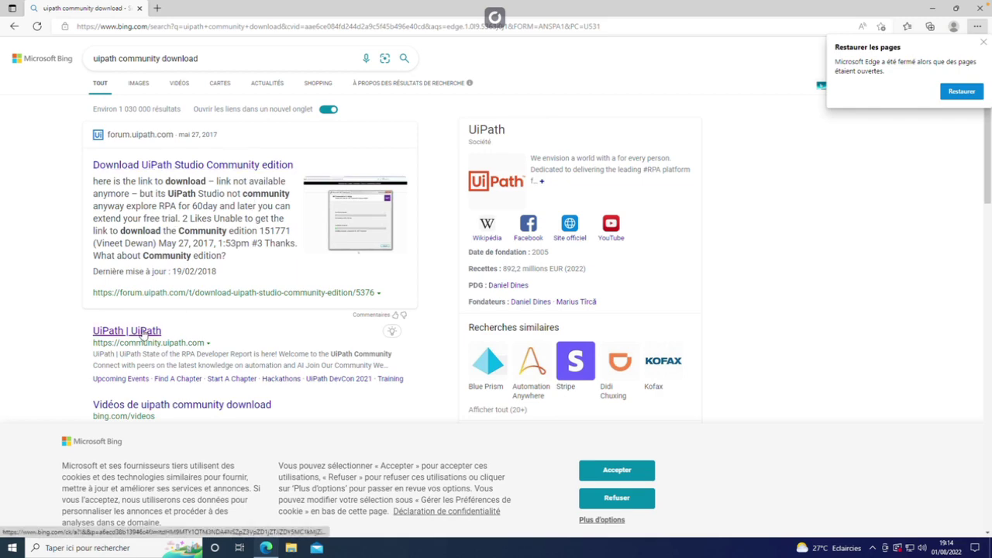
{"action": "left_click", "coordinate": [170, 335]}
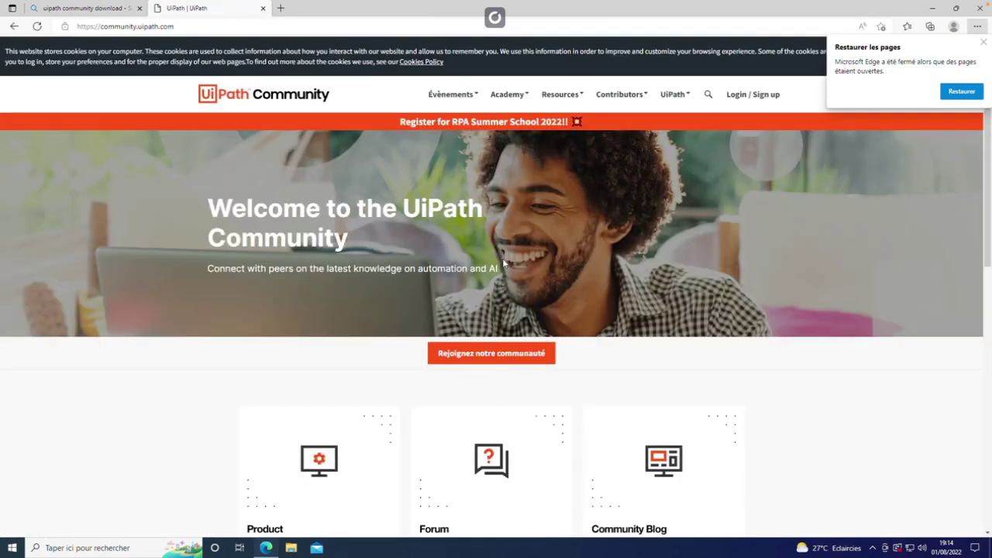
Step: Dismiss Edge's restore pages prompt and scroll through the UiPath Community homepage
{"action": "scroll", "coordinate": [498, 263], "scroll_direction": "down", "scroll_amount": 3}
{"action": "scroll", "coordinate": [573, 284], "scroll_direction": "up", "scroll_amount": 3}
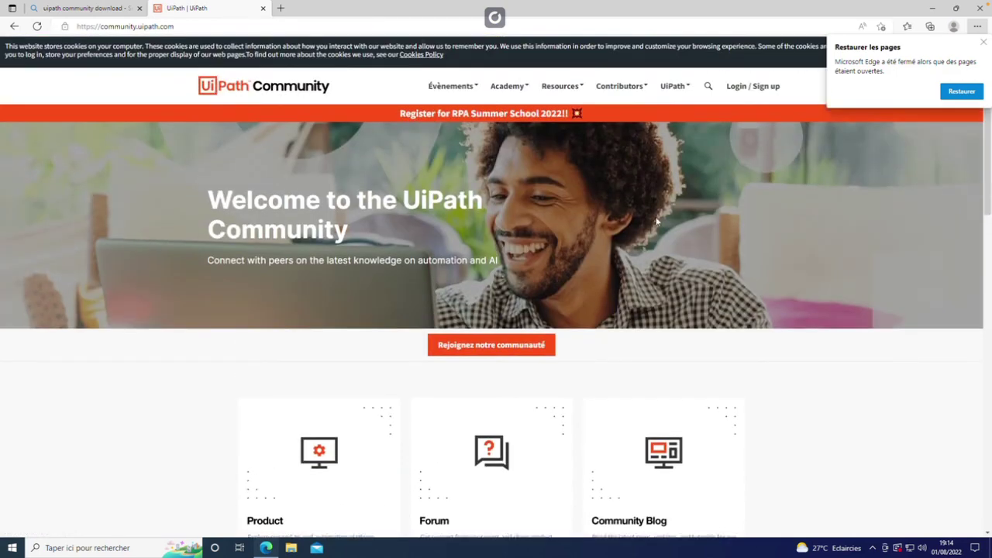
{"action": "left_click", "coordinate": [984, 41]}
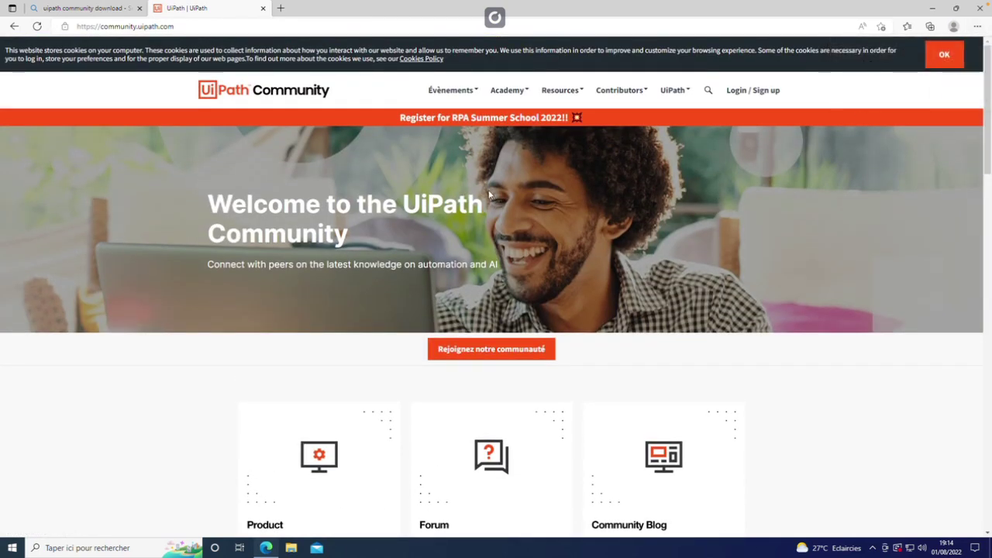
{"action": "scroll", "coordinate": [489, 170], "scroll_direction": "down", "scroll_amount": 7}
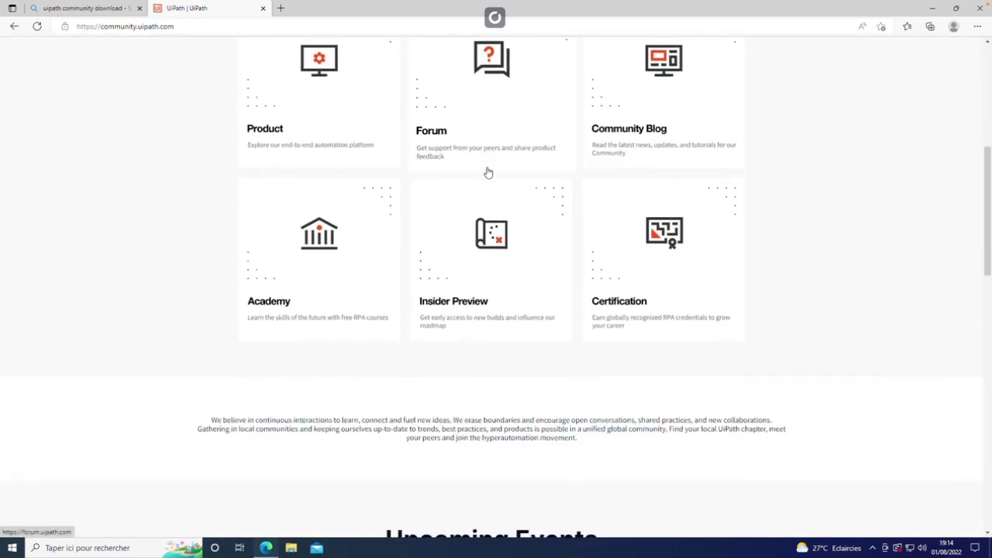
{"action": "scroll", "coordinate": [489, 172], "scroll_direction": "down", "scroll_amount": 10}
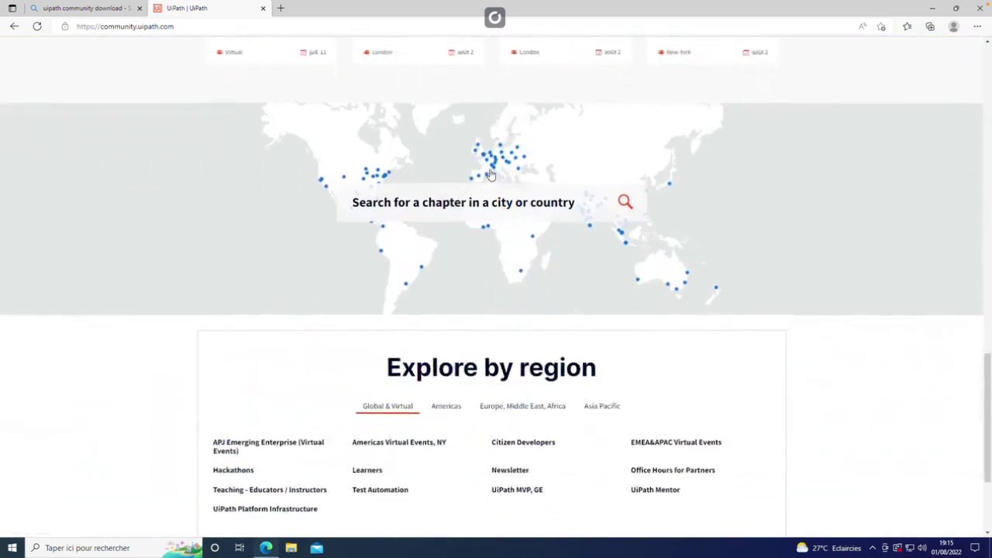
{"action": "scroll", "coordinate": [488, 179], "scroll_direction": "up", "scroll_amount": 17}
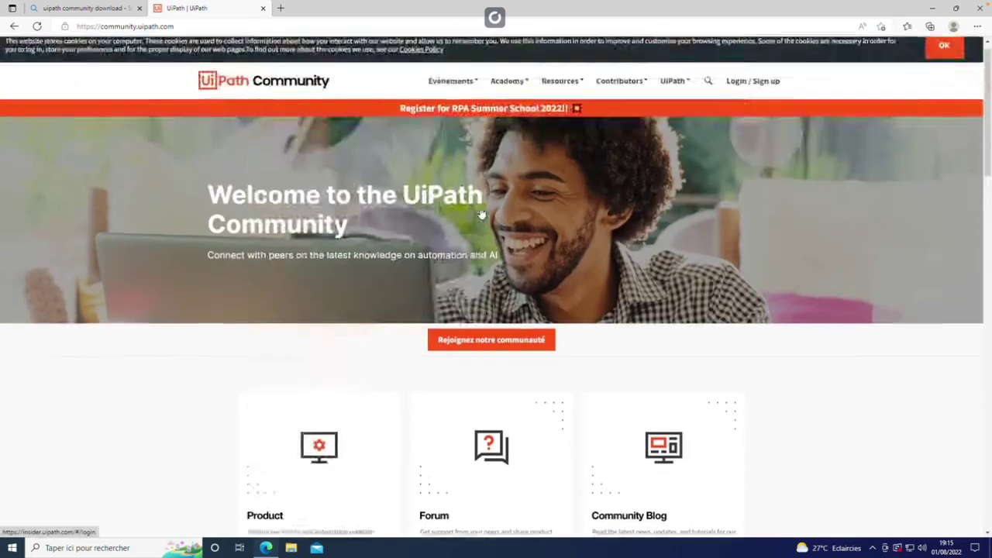
Step: Join via 'Rejoignez notre communauté', choose Continue with Email, and clear the mistyped email
{"action": "left_click", "coordinate": [472, 350]}
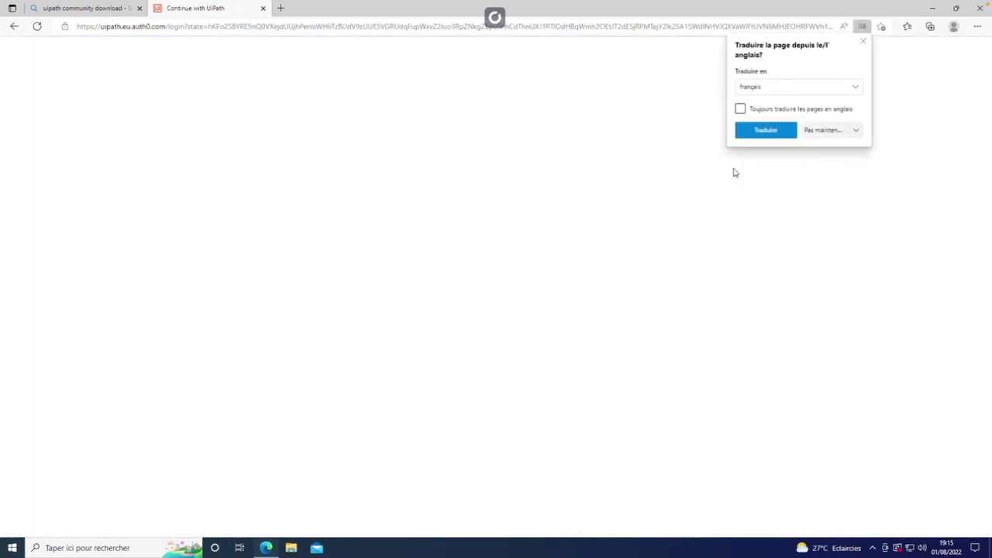
{"action": "left_click", "coordinate": [863, 40]}
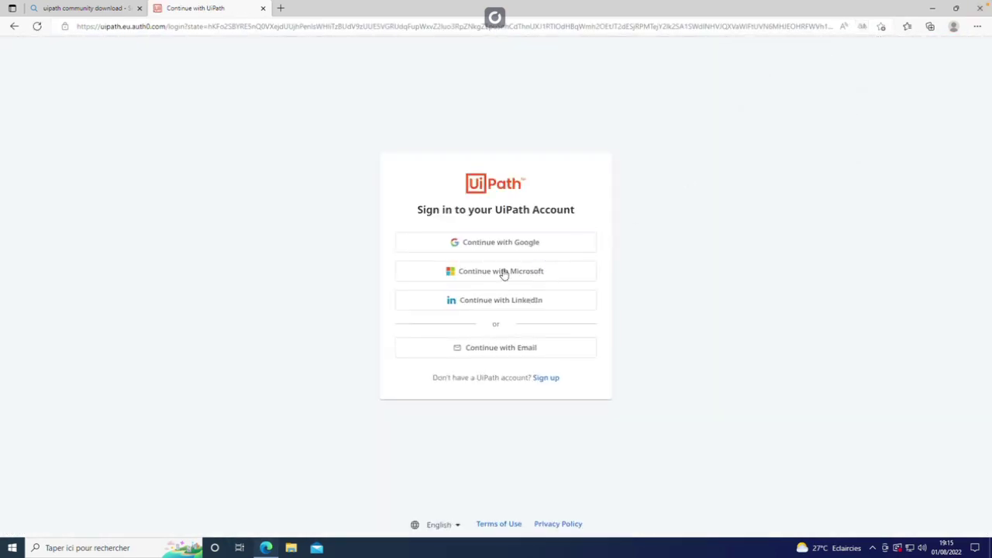
{"action": "left_click", "coordinate": [479, 346]}
{"action": "left_click", "coordinate": [470, 314]}
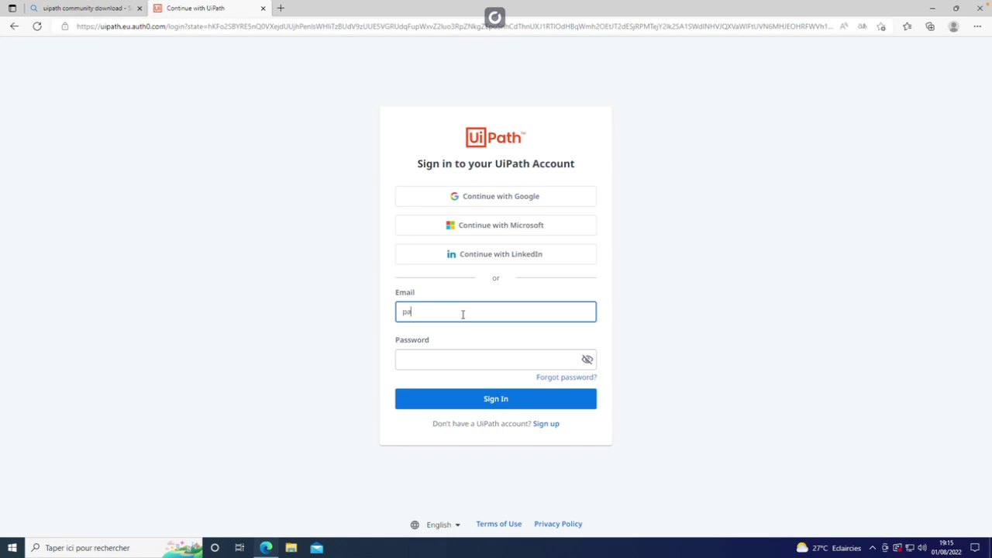
{"action": "type", "text": "parispiuerre"}
{"action": "key", "text": "ctrl+a"}
{"action": "key", "text": "BackSpace"}
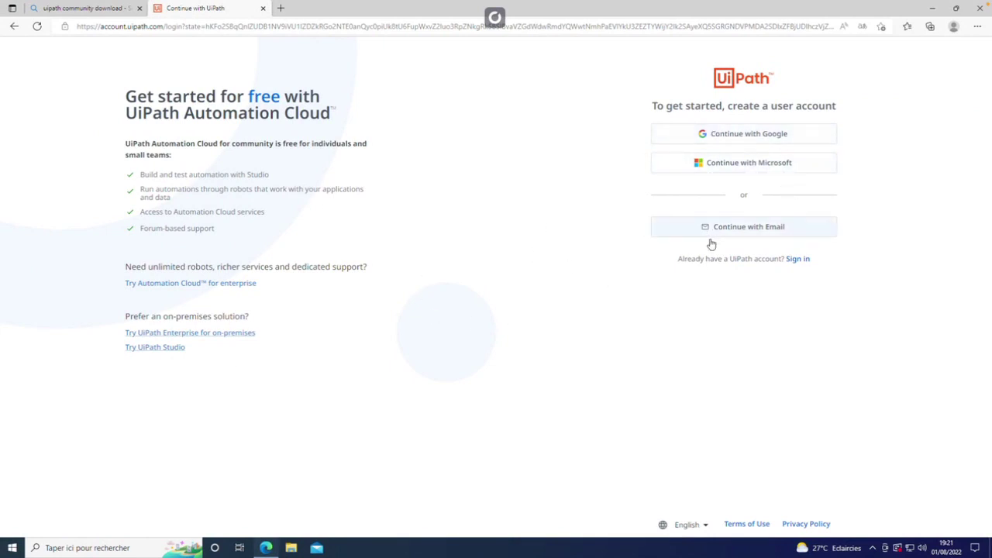
Step: Sign in with the saved email account, then choose Try UiPath Free from the UiPath menu
{"action": "left_click", "coordinate": [799, 259]}
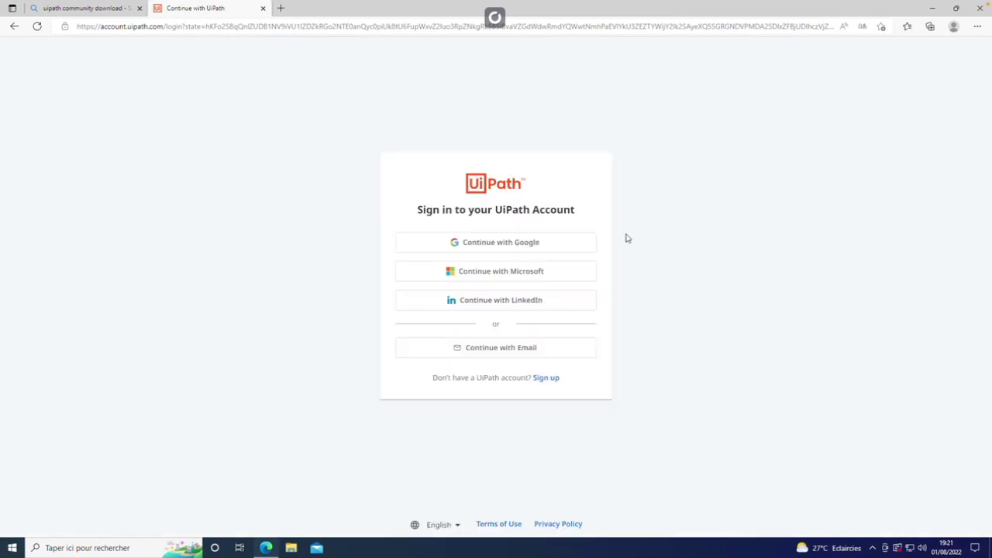
{"action": "left_click", "coordinate": [516, 349]}
{"action": "left_click", "coordinate": [470, 309]}
{"action": "key", "text": "Escape"}
{"action": "left_click", "coordinate": [424, 312]}
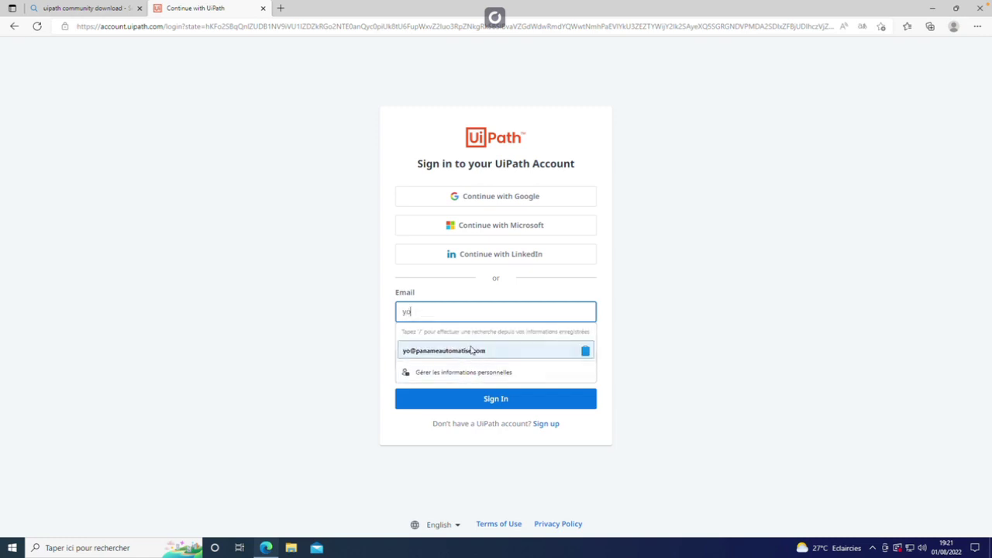
{"action": "left_click", "coordinate": [432, 307]}
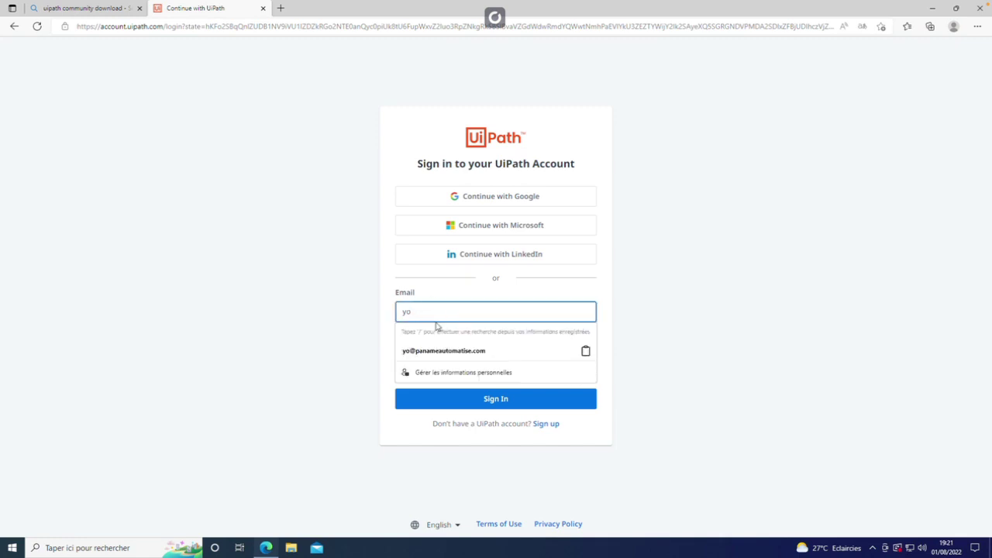
{"action": "key", "text": "ctrl+v"}
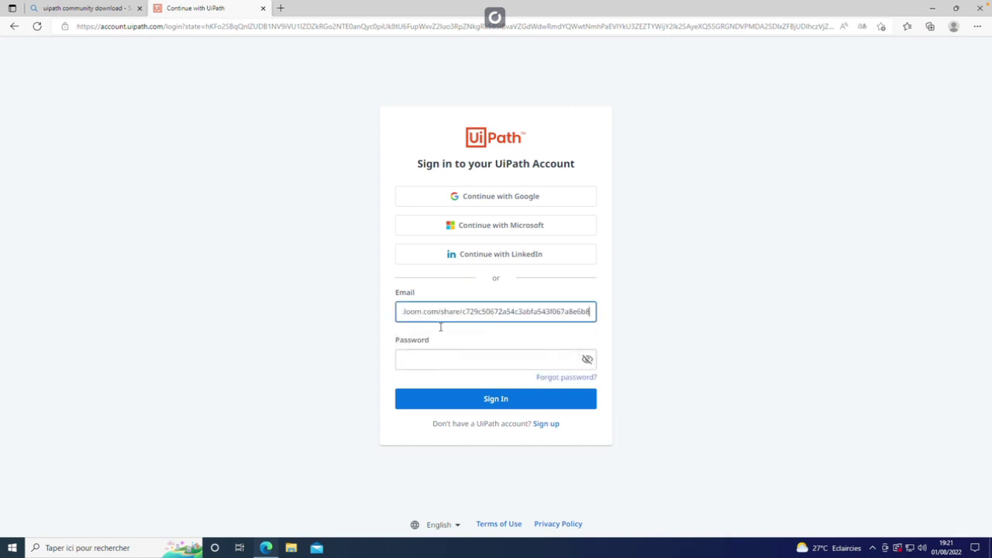
{"action": "key", "text": "ctrl+z"}
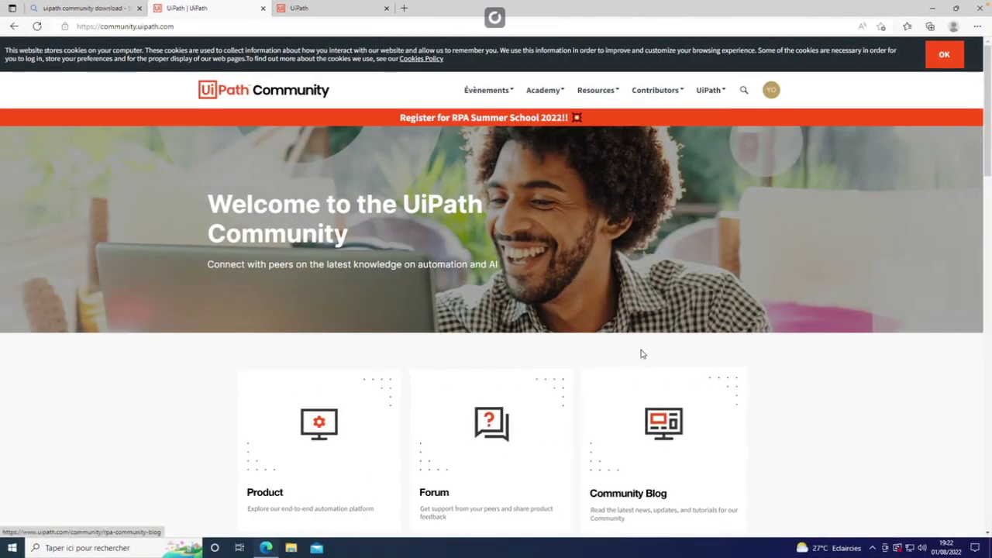
{"action": "left_click", "coordinate": [712, 90]}
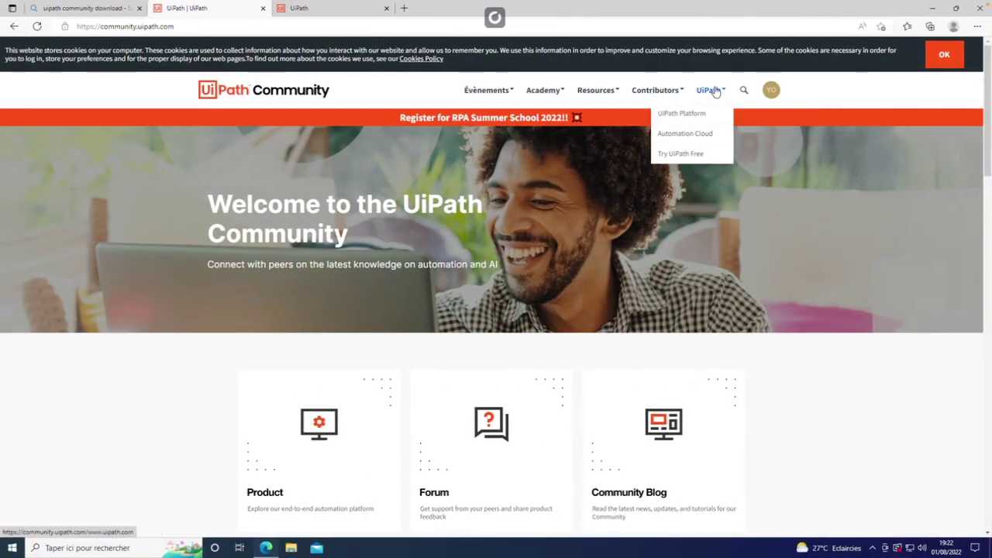
{"action": "left_click", "coordinate": [683, 155]}
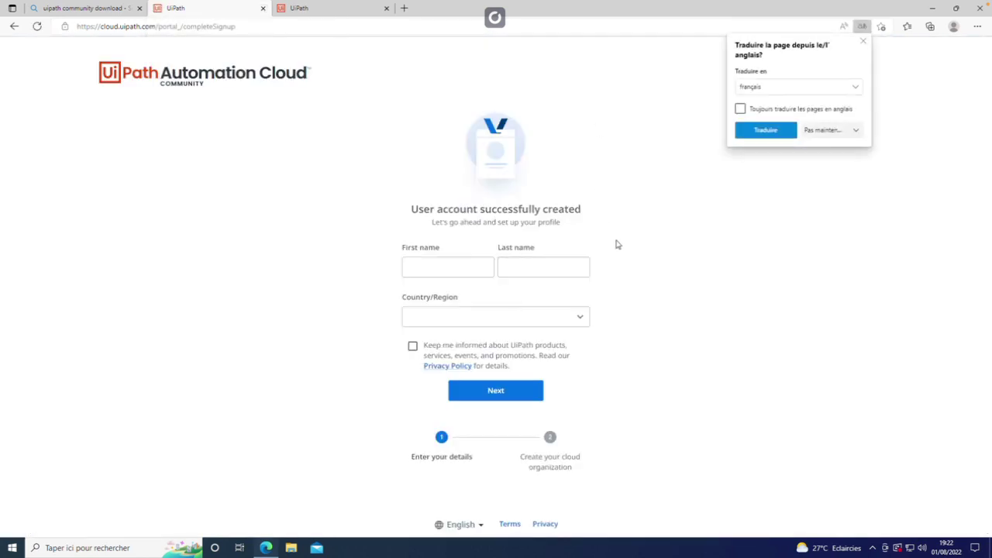
Step: Enter the first and last name, set Country/Region to France, and click Next
{"action": "left_click", "coordinate": [431, 269]}
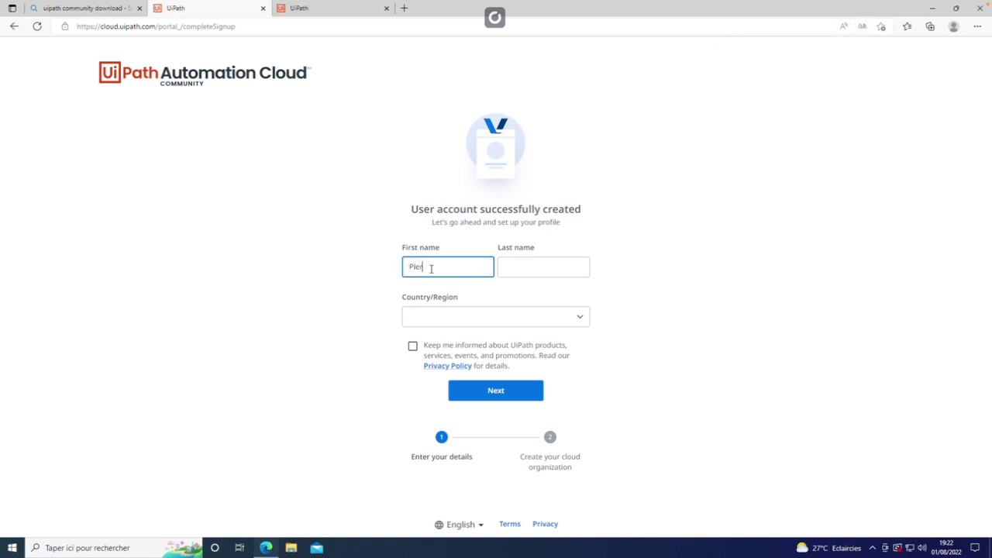
{"action": "key", "text": "Tab"}
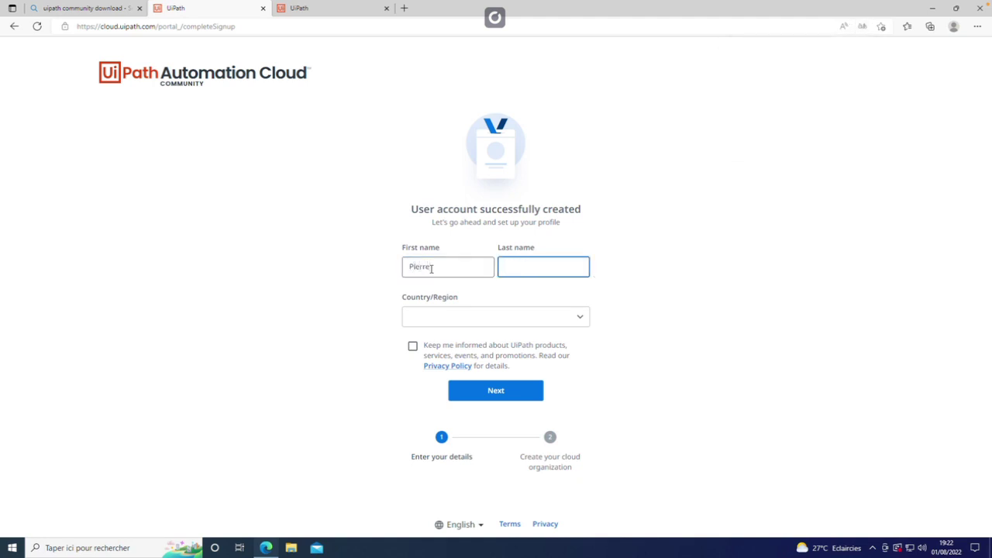
{"action": "key", "text": "Tab"}
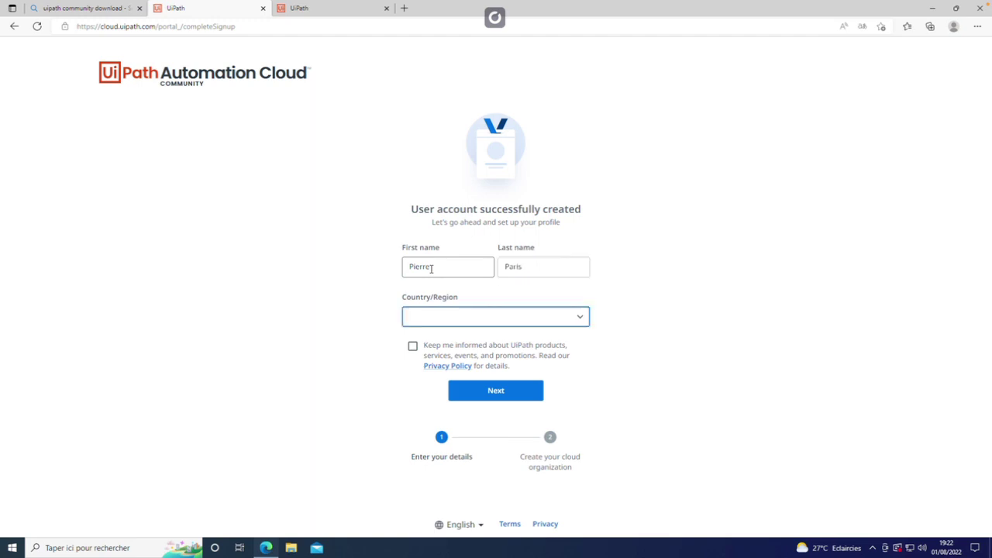
{"action": "key", "text": "alt+Down"}
{"action": "key", "text": "f"}
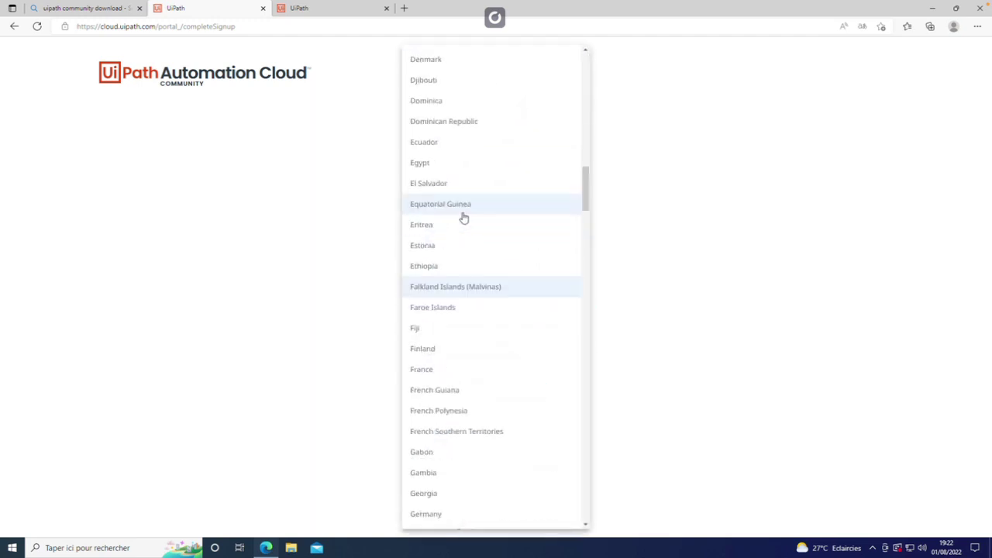
{"action": "left_click", "coordinate": [441, 369]}
{"action": "left_click", "coordinate": [491, 394]}
Step: Name the cloud organization 'Paname Automatise' and create it
{"action": "left_click", "coordinate": [473, 328]}
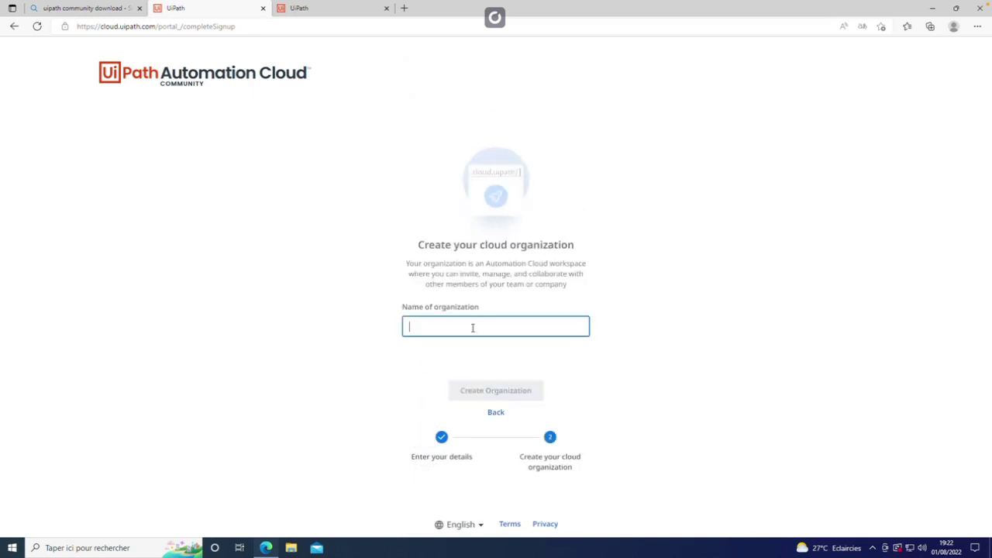
{"action": "type", "text": "Paname Automati"}
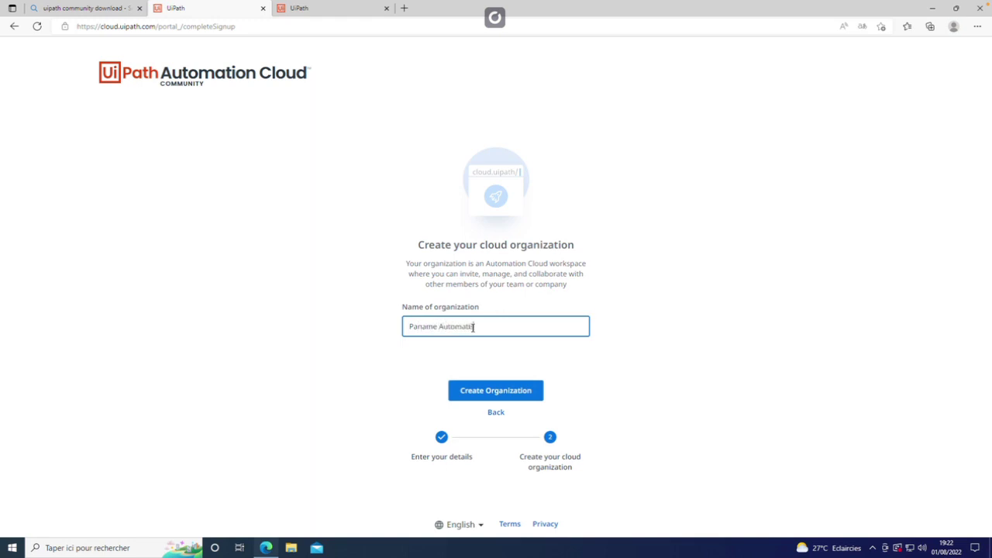
{"action": "type", "text": "se"}
{"action": "left_click", "coordinate": [486, 394]}
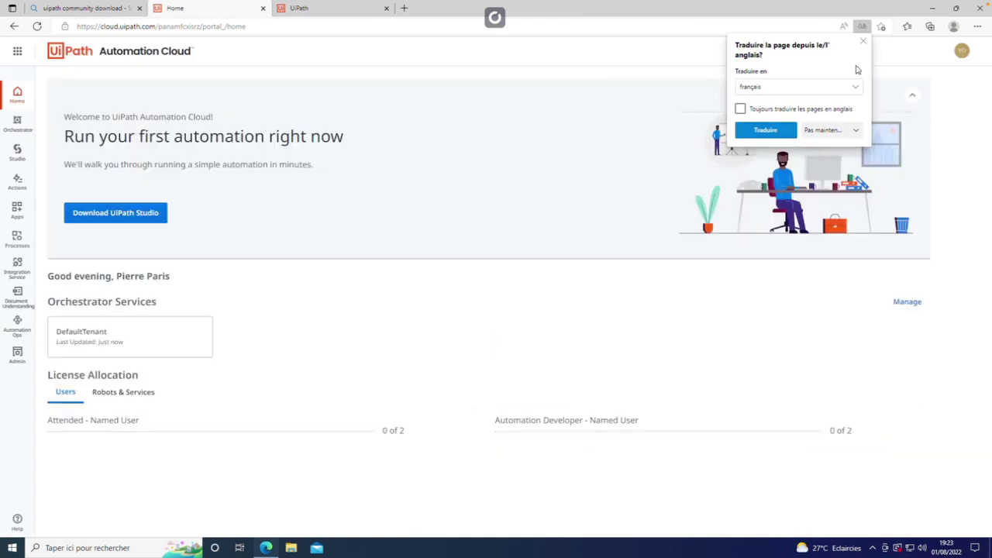
Step: Dismiss the translate offer and download the UiPathStudioCommunity.msi installer
{"action": "left_click", "coordinate": [864, 40]}
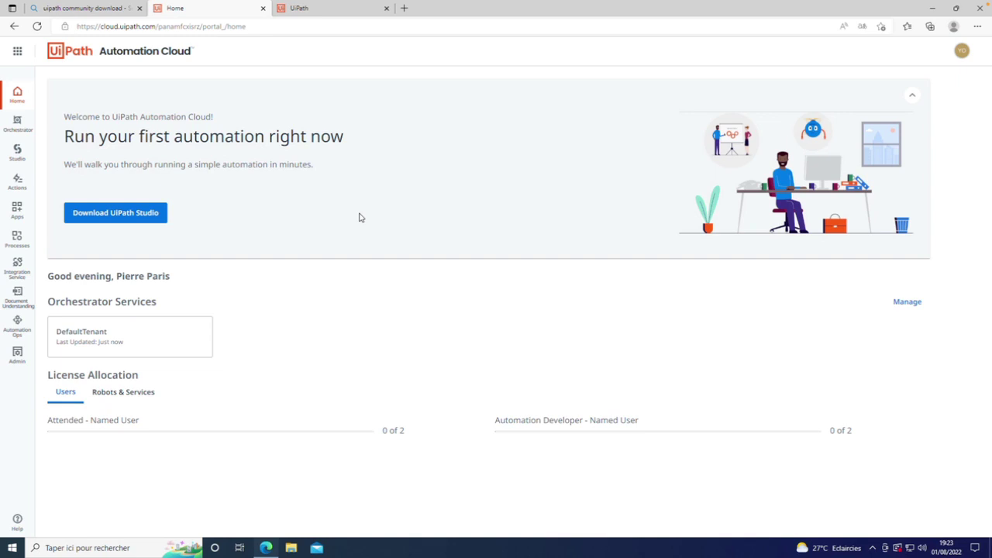
{"action": "left_click", "coordinate": [128, 212]}
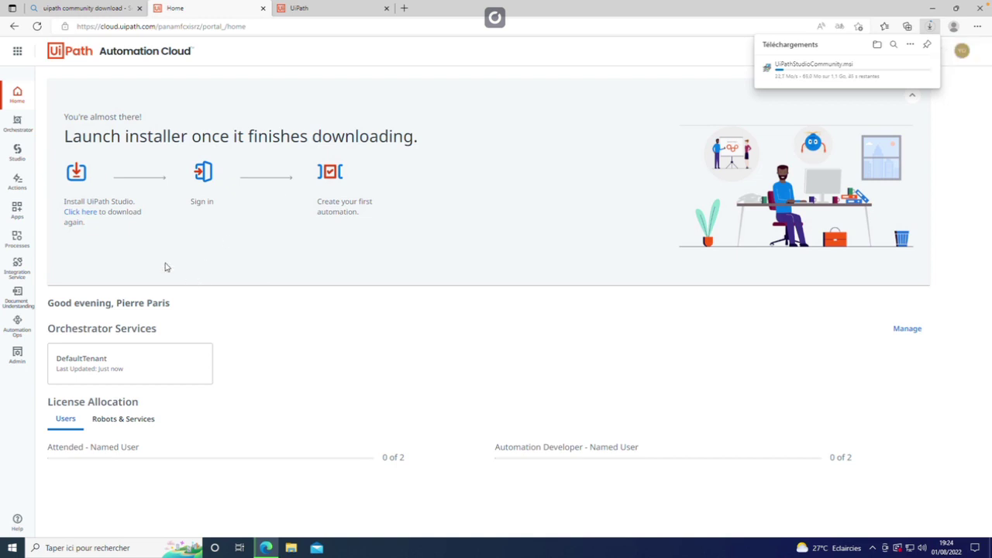
Step: Open the finished UiPathStudioCommunity.msi download to launch the UiPath setup
{"action": "mouse_move", "coordinate": [842, 83]}
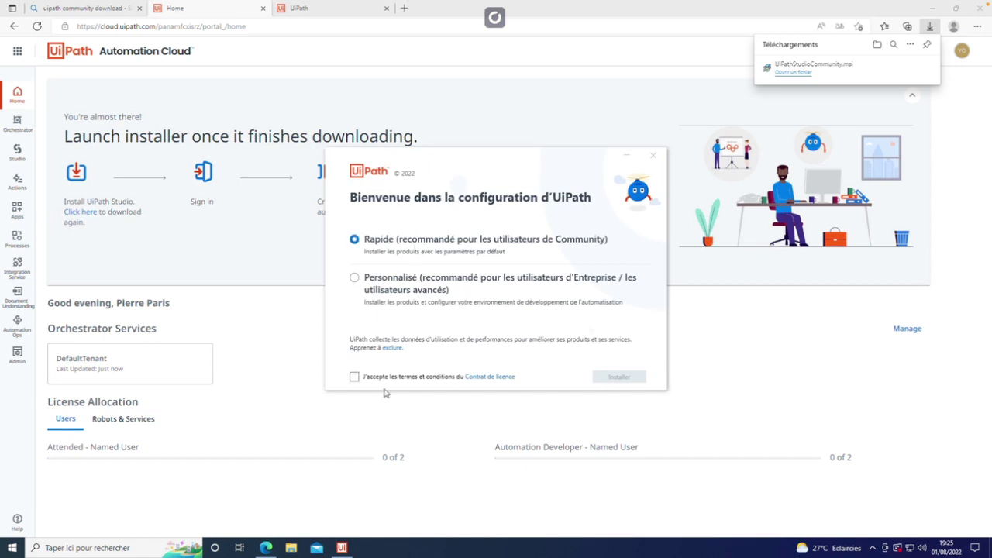
Step: Accept the licence terms and start installing UiPath Studio
{"action": "left_click", "coordinate": [383, 378]}
{"action": "left_click", "coordinate": [620, 377]}
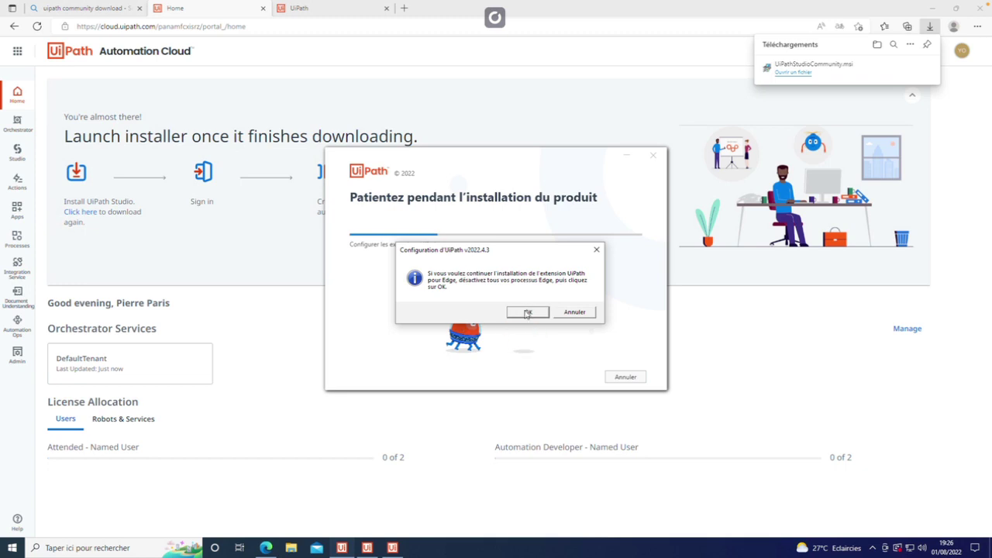
Step: Continue the Edge extension setup, closing Edge and force-closing its remaining processes
{"action": "left_click", "coordinate": [527, 312]}
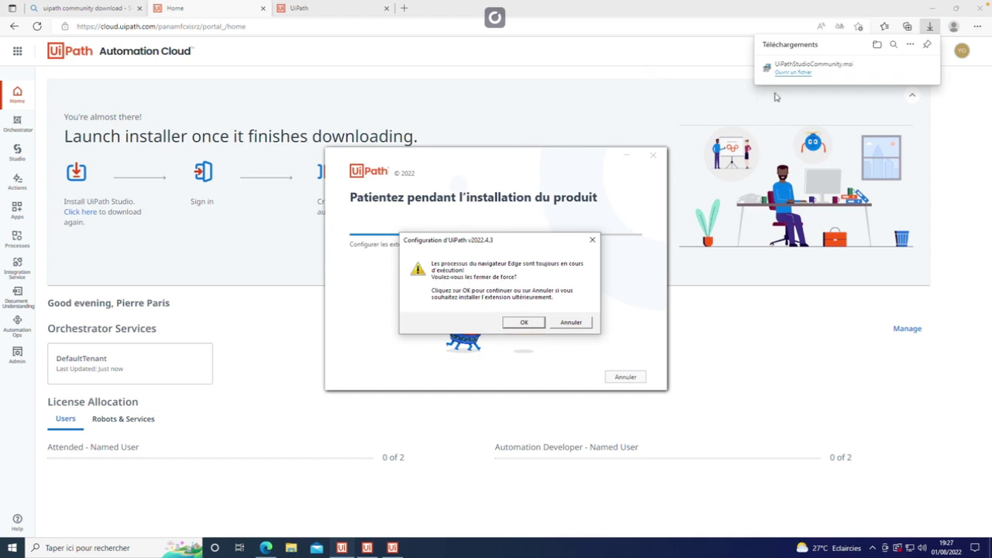
{"action": "left_click", "coordinate": [982, 9]}
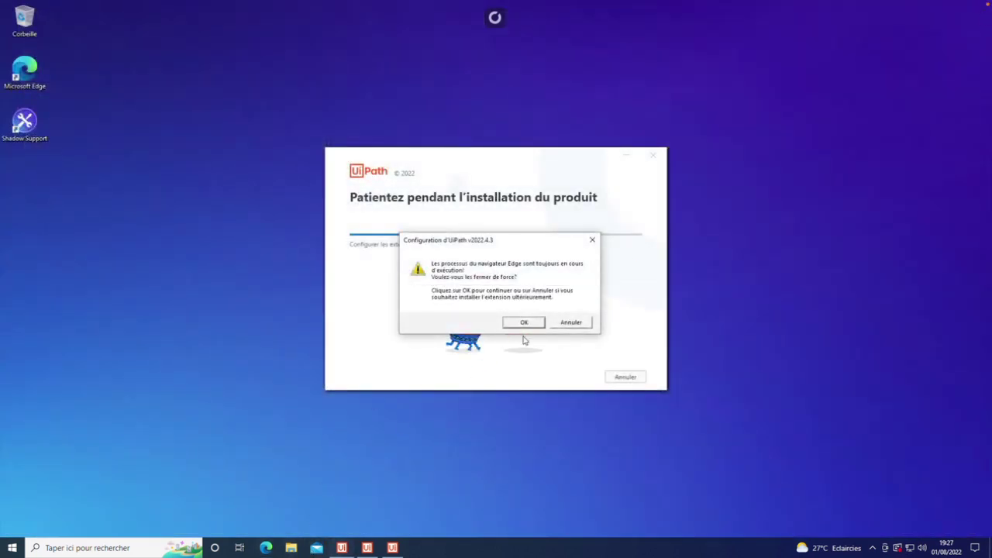
{"action": "left_click", "coordinate": [532, 323]}
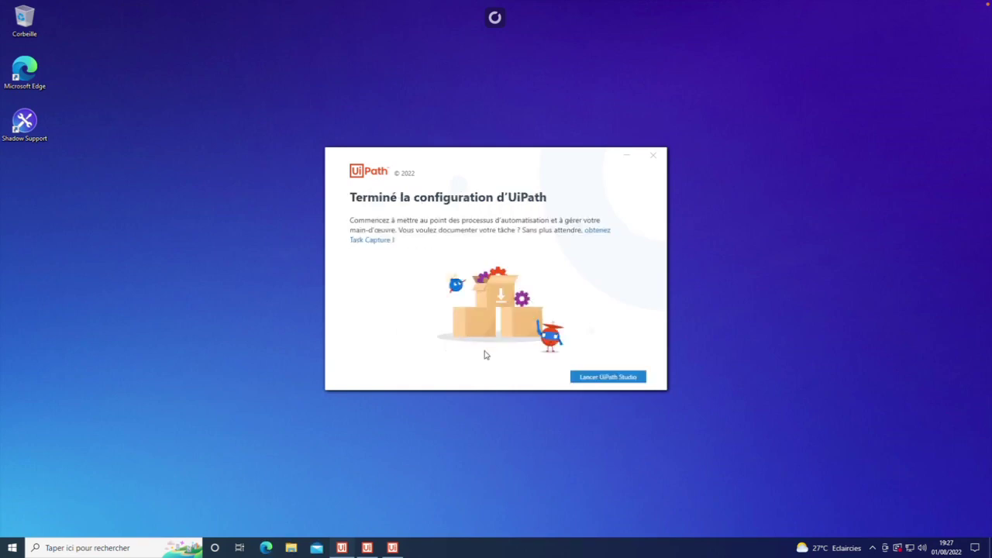
Step: Launch UiPath Studio from the finished setup, accept the licence, and begin the quick installation
{"action": "left_click", "coordinate": [597, 379]}
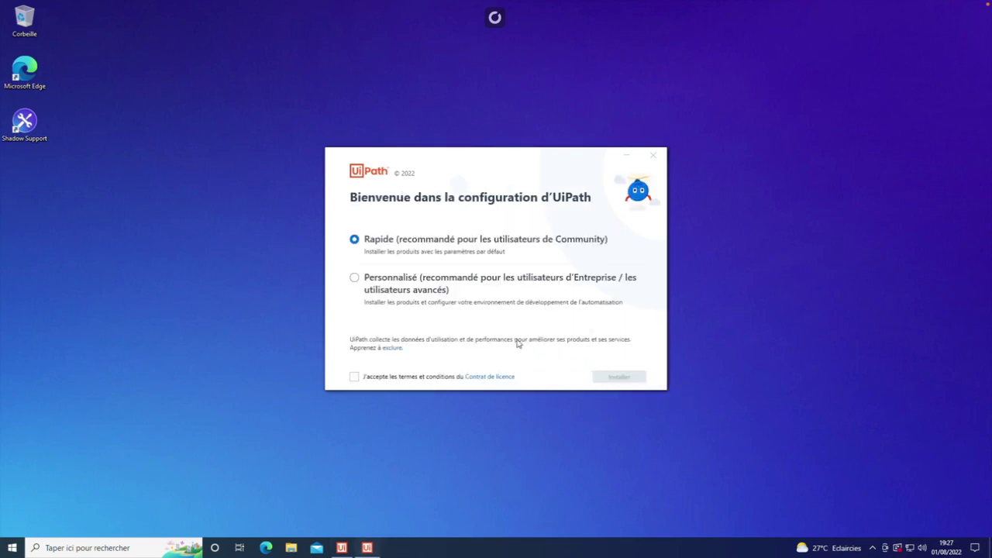
{"action": "left_click", "coordinate": [355, 378]}
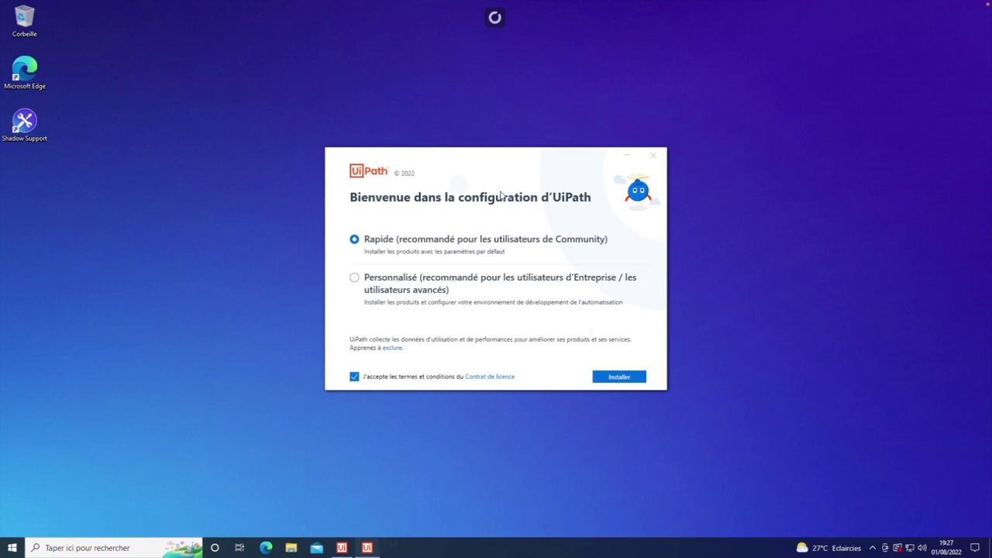
{"action": "key", "text": "Return"}
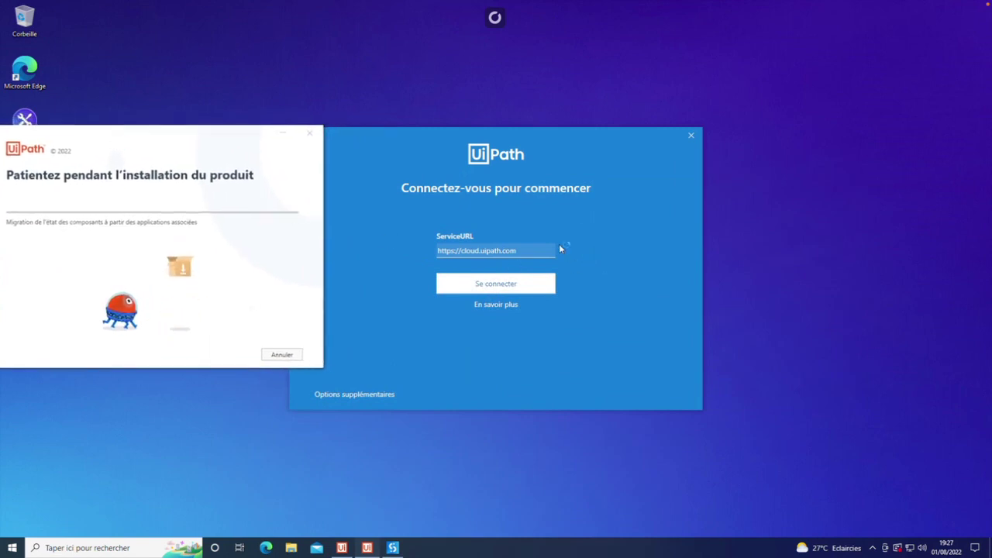
Step: Sign in to the UiPath cloud, minimise the installer, and let the site open UiPath
{"action": "left_click", "coordinate": [502, 283]}
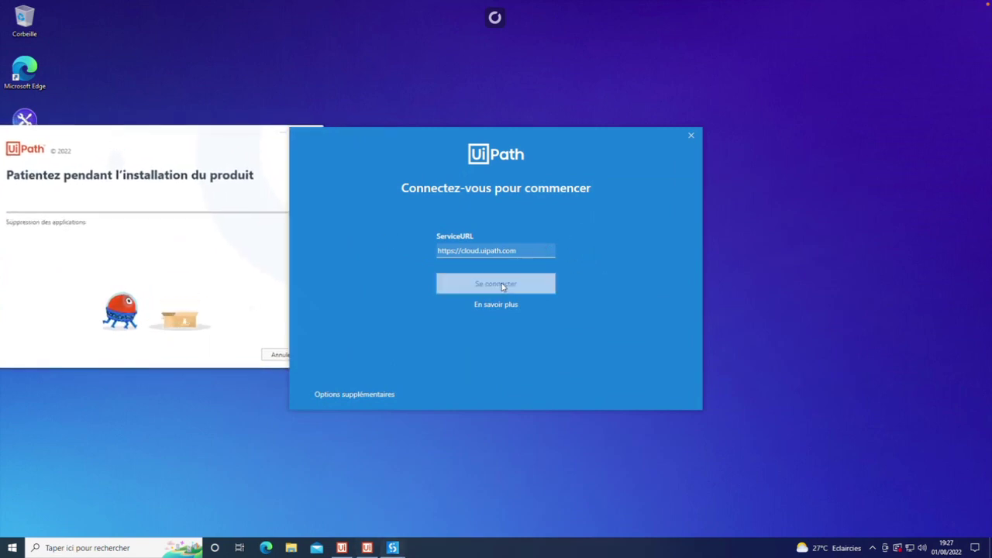
{"action": "left_click_drag", "start_coordinate": [178, 142], "coordinate": [232, 43]}
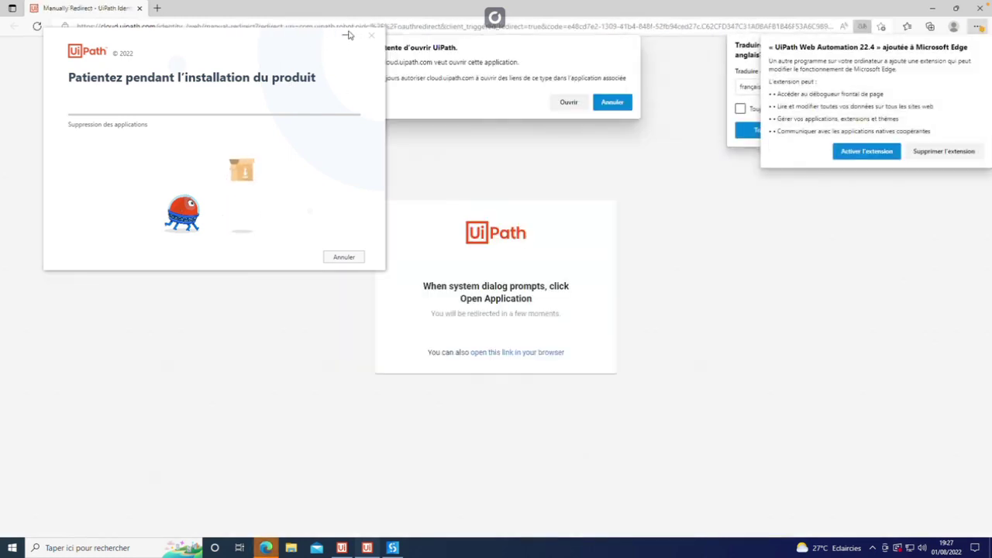
{"action": "left_click", "coordinate": [345, 37]}
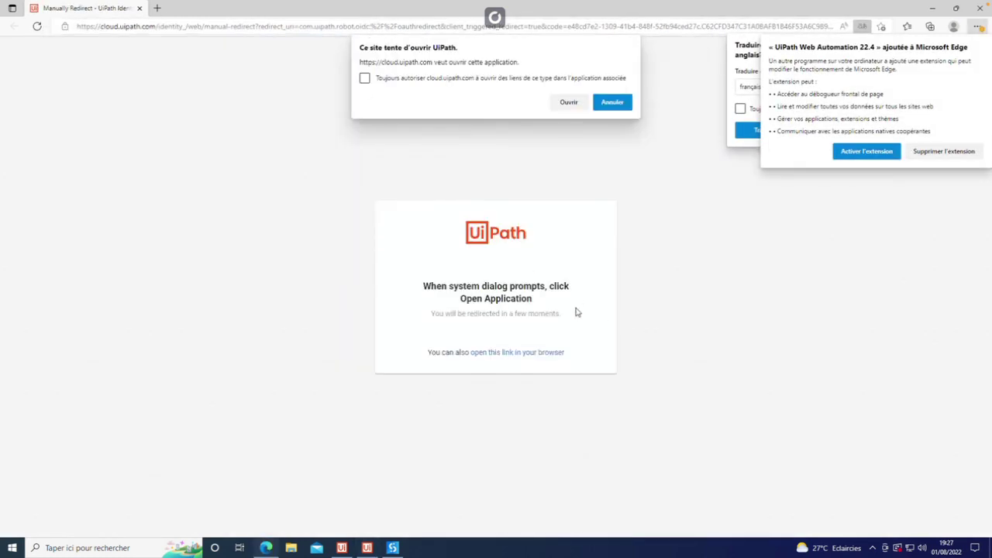
{"action": "left_click", "coordinate": [570, 102]}
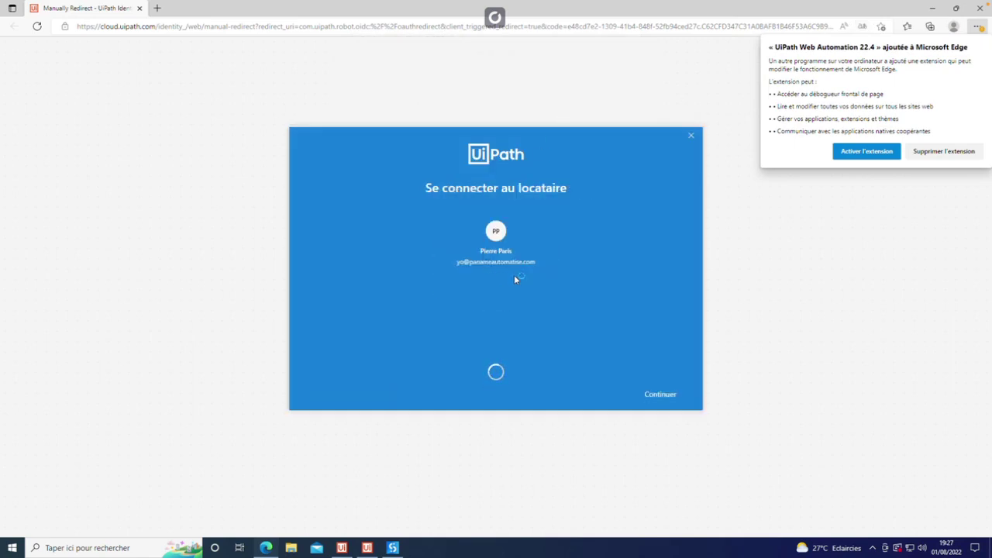
Step: Enable the UiPath Web Automation extension in Edge and pick the UiPath Studio profile
{"action": "left_click", "coordinate": [866, 151]}
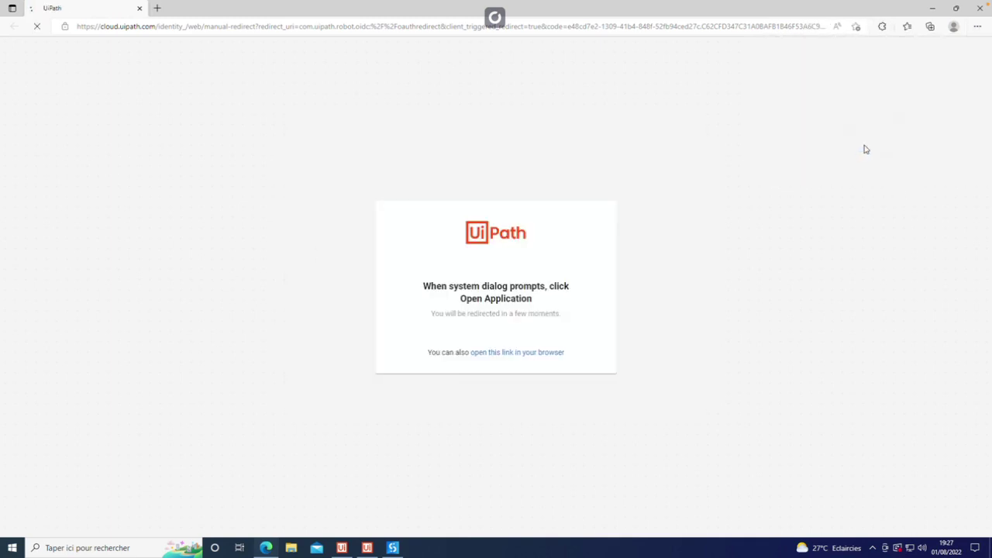
{"action": "left_click", "coordinate": [579, 106]}
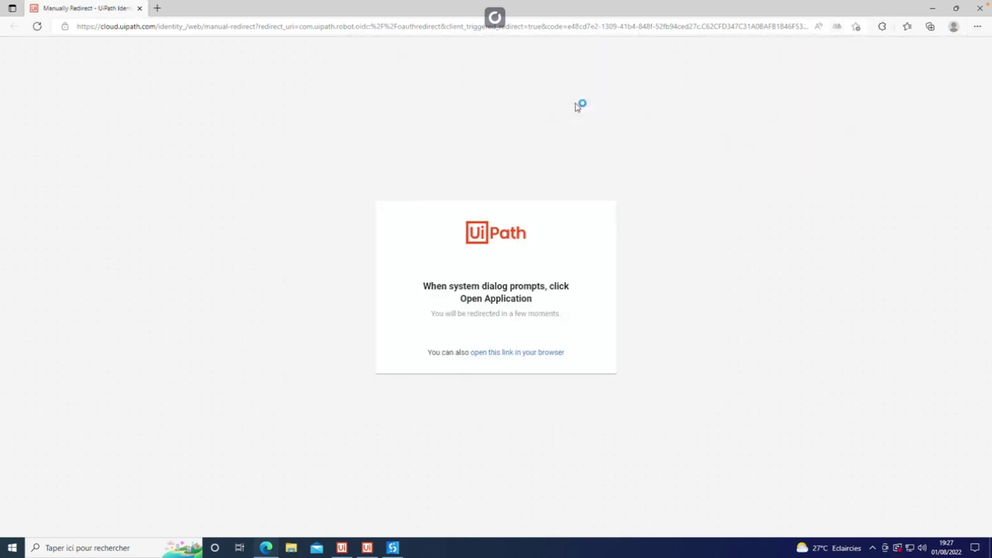
{"action": "left_click", "coordinate": [393, 548]}
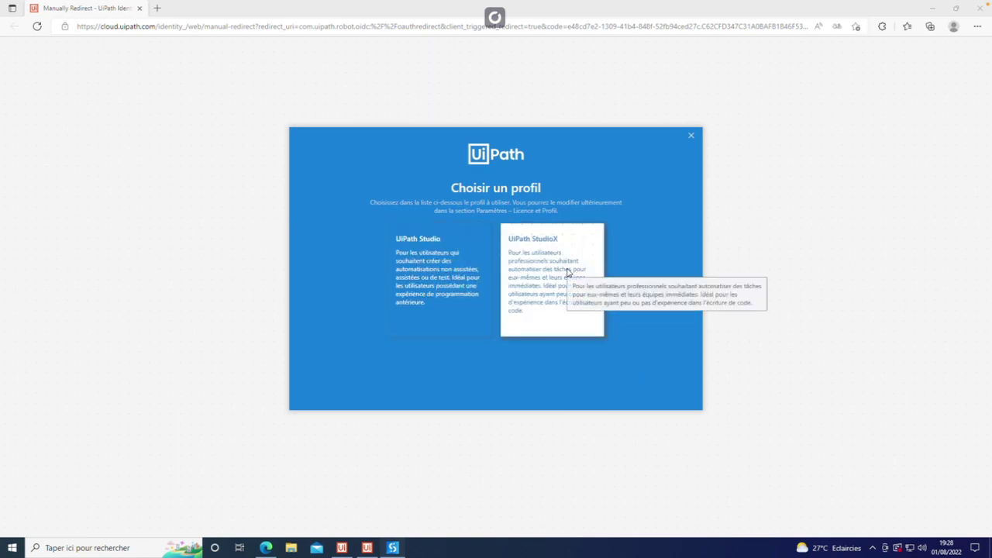
{"action": "left_click", "coordinate": [463, 274]}
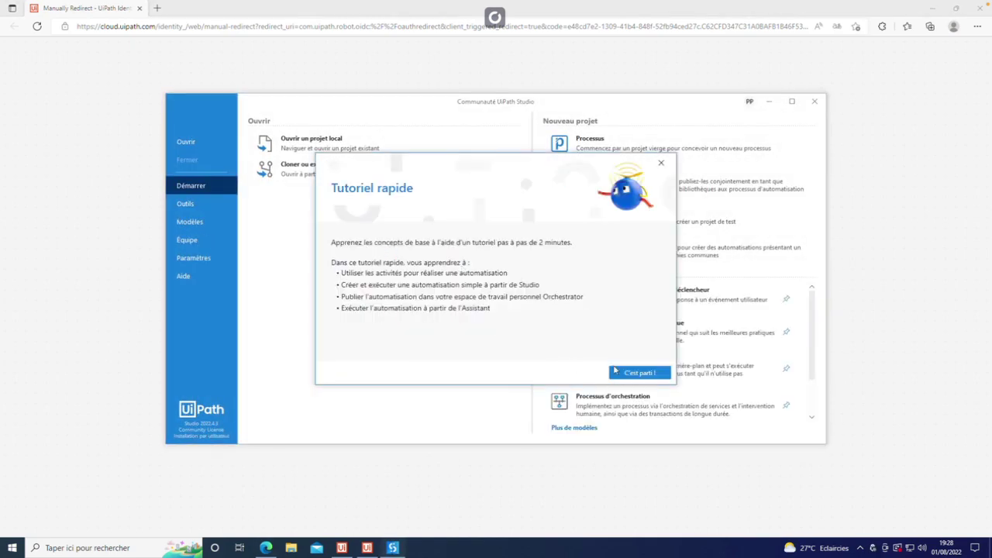
Step: Close the Tutoriel rapide window to land on the Démarrer start screen
{"action": "left_click", "coordinate": [662, 161]}
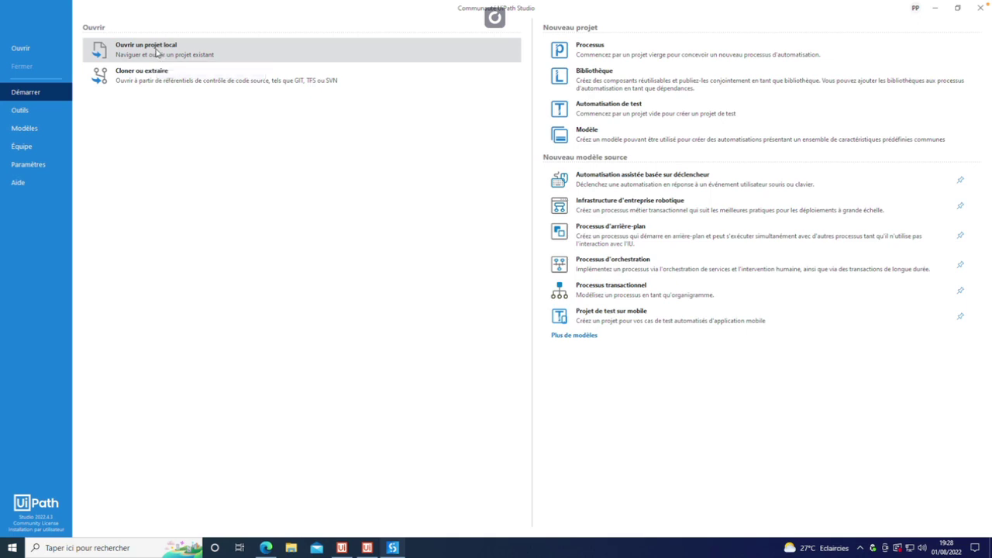
{"action": "left_click", "coordinate": [148, 45]}
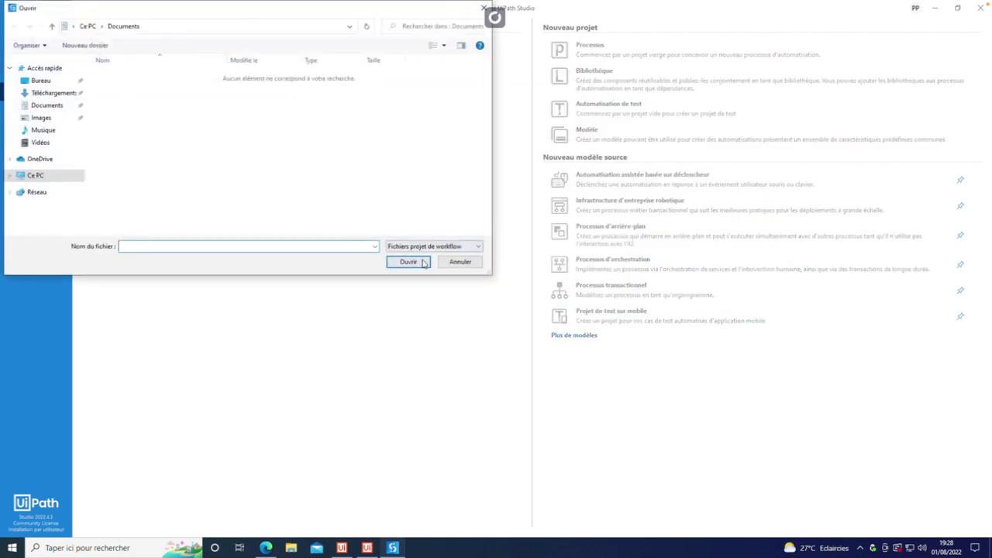
{"action": "left_click", "coordinate": [396, 262]}
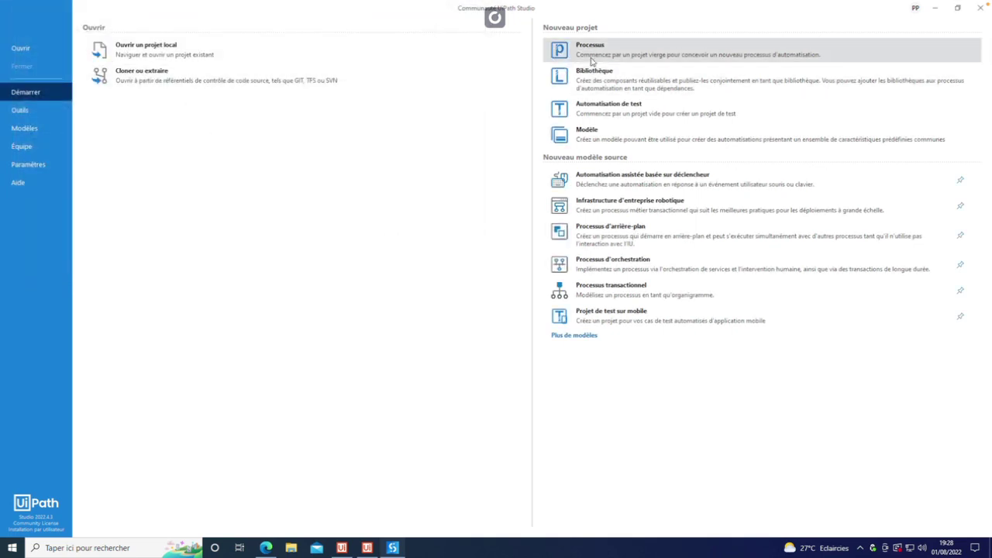
Step: Create a new blank Processus project and enter 'PA' as its name
{"action": "left_click", "coordinate": [593, 62]}
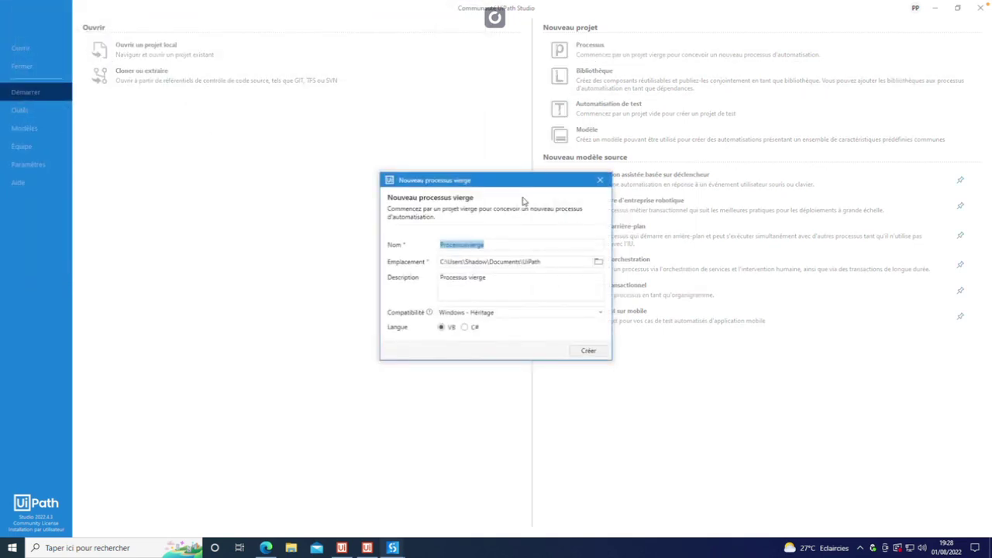
{"action": "type", "text": "Paname"}
{"action": "key", "text": "BackSpace"}
{"action": "key", "text": "BackSpace"}
{"action": "key", "text": "BackSpace"}
{"action": "key", "text": "BackSpace"}
{"action": "key", "text": "BackSpace"}
{"action": "type", "text": "A"}
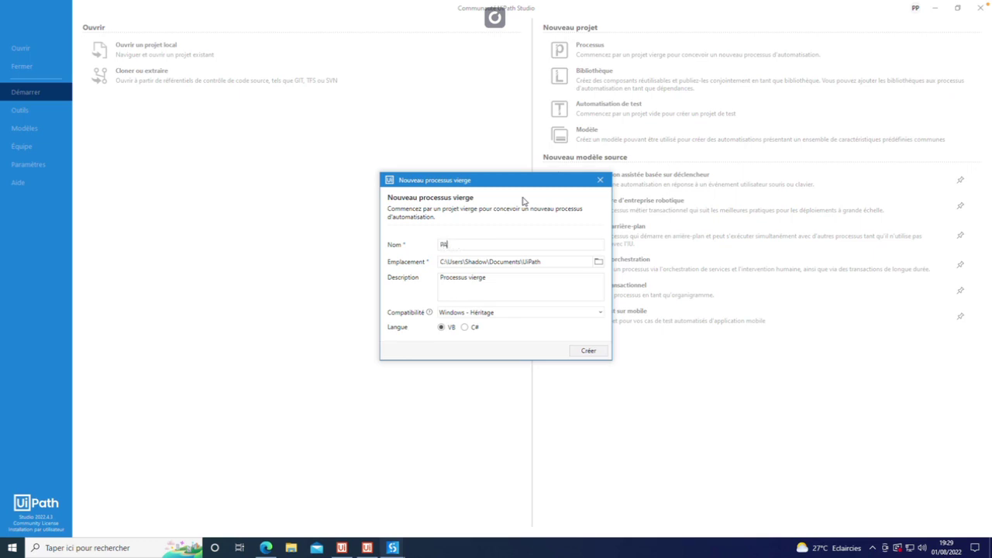
{"action": "type", "text": " ="}
{"action": "key", "text": "BackSpace"}
{"action": "key", "text": "BackSpace"}
{"action": "key", "text": "BackSpace"}
{"action": "key", "text": "BackSpace"}
{"action": "type", "text": "="}
{"action": "key", "text": "BackSpace"}
{"action": "key", "text": "BackSpace"}
{"action": "key", "text": "BackSpace"}
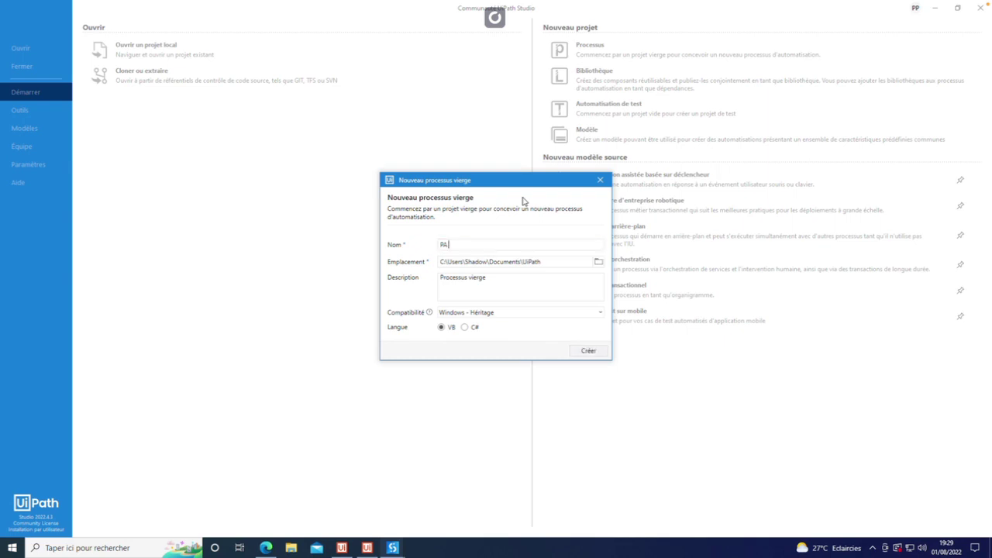